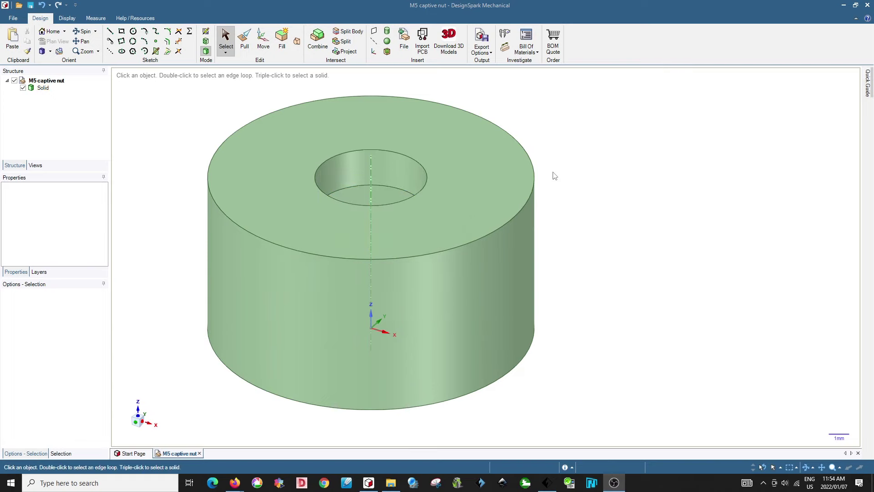
Pull the cylinder's outer face to a 6 mm radius so the part is 12 mm across.
right_click(558, 180)
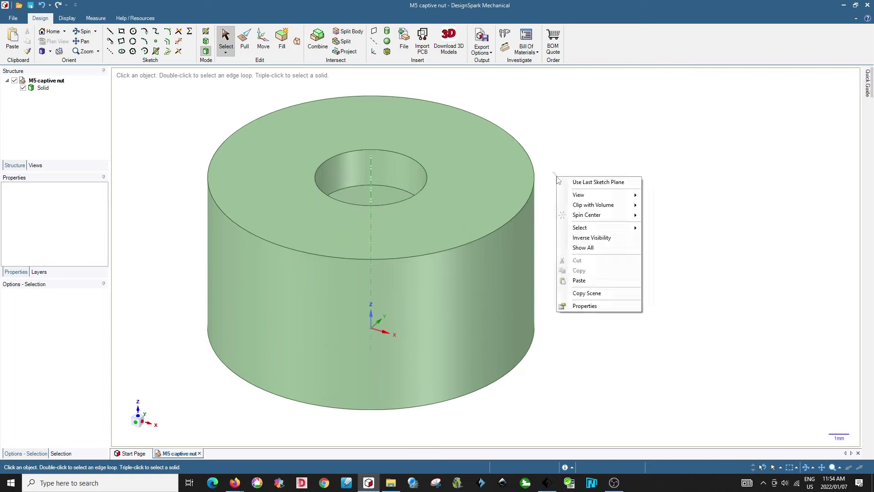
scroll(553, 159, "down", 3)
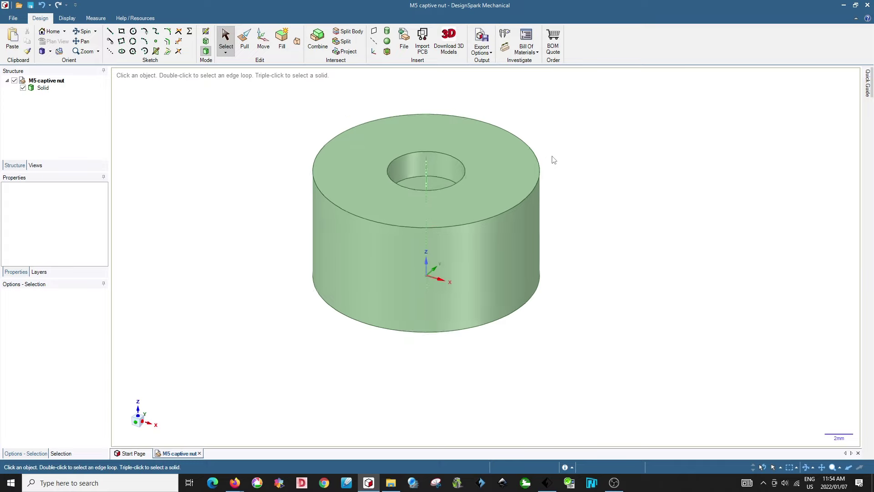
mouse_move(554, 159)
middle_mouse_down()
mouse_move(620, 236)
mouse_move(593, 281)
mouse_move(552, 289)
mouse_move(495, 266)
mouse_move(468, 243)
mouse_move(422, 171)
mouse_move(400, 157)
mouse_move(364, 166)
mouse_move(530, 226)
mouse_move(554, 170)
middle_mouse_up()
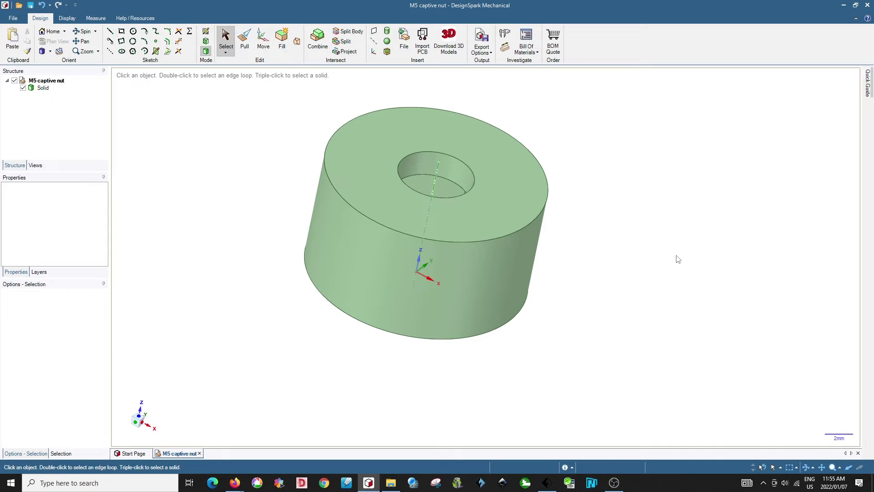
key("p")
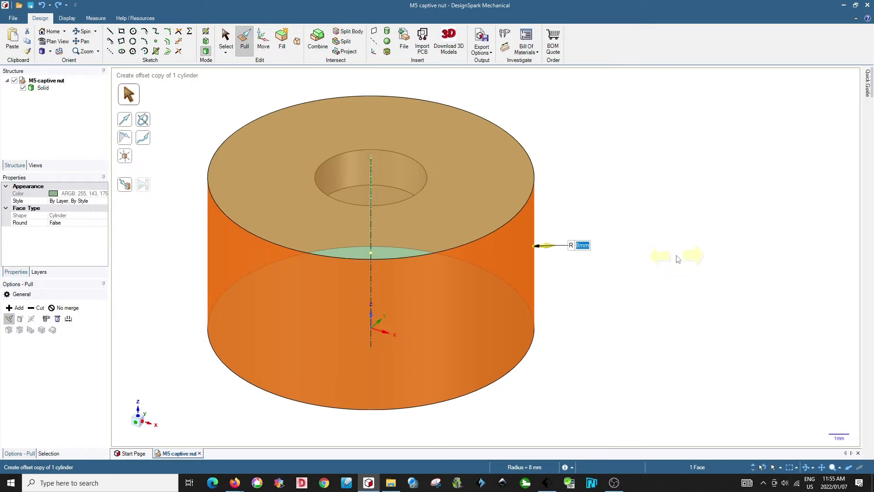
type("6")
key("Return")
key("Escape")
scroll(679, 258, "down", 2)
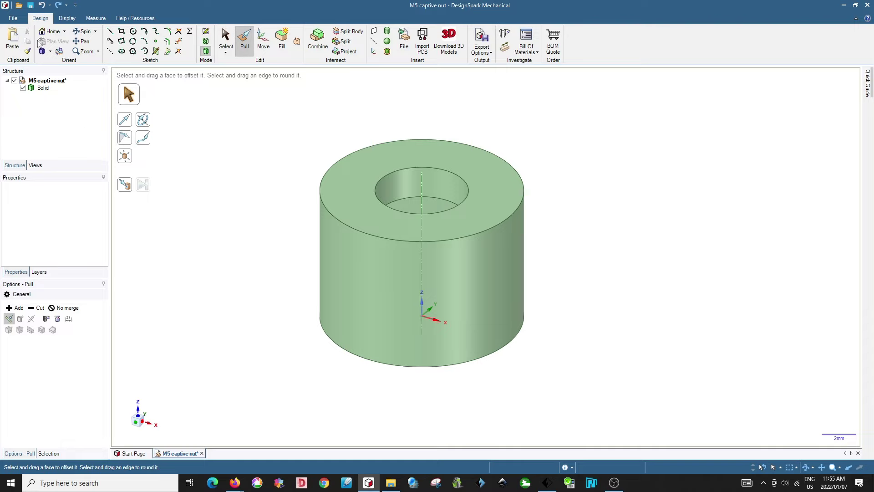
left_click(75, 121)
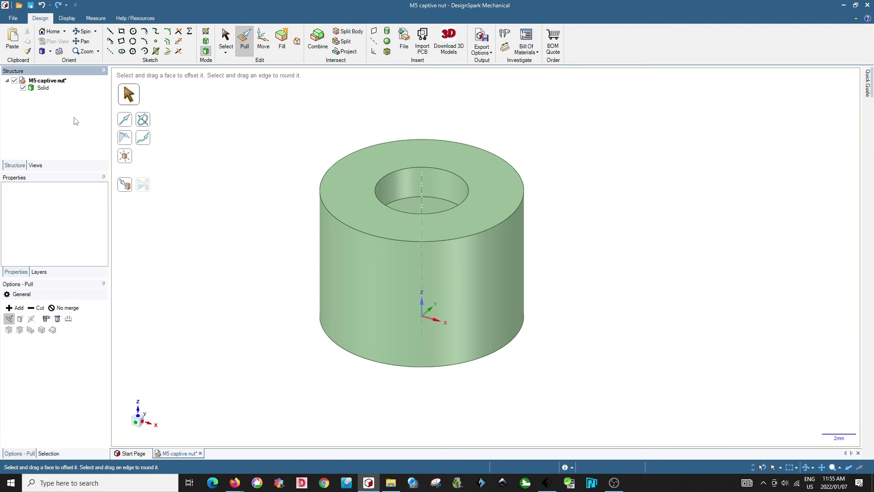
Start a new blank design and close the old M5 captive nut tab without saving.
key("ctrl+n")
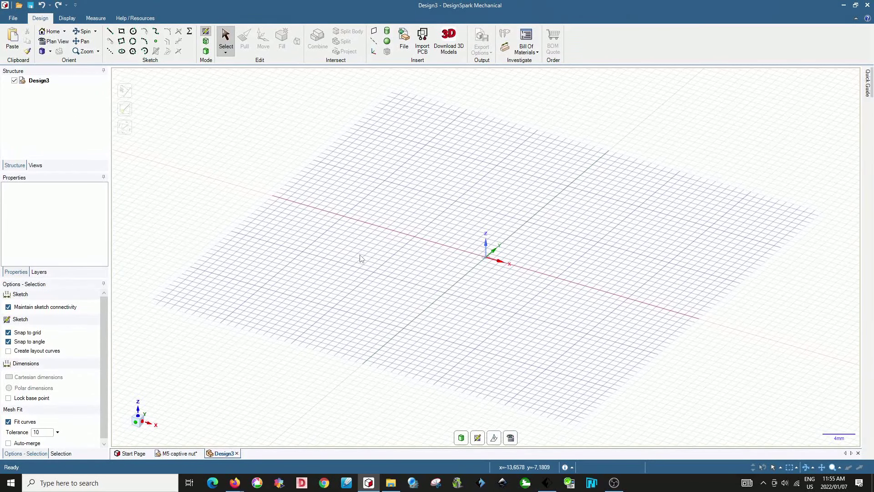
key("ctrl+s")
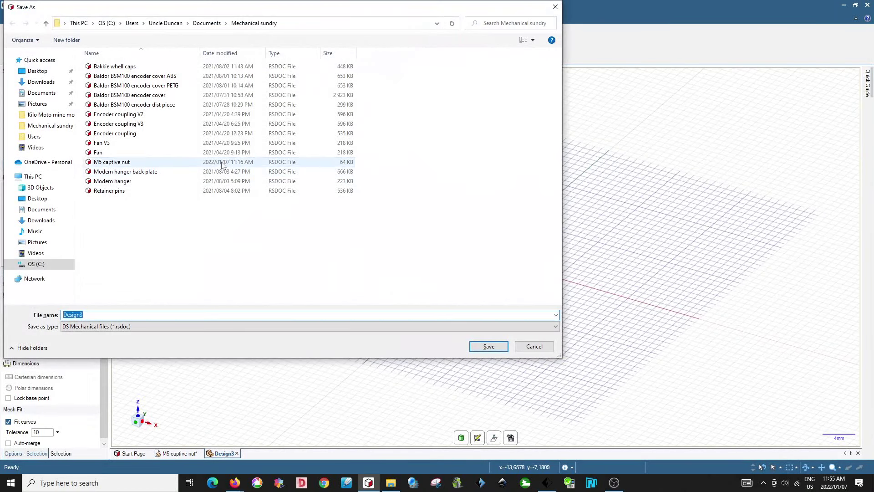
left_click(223, 162)
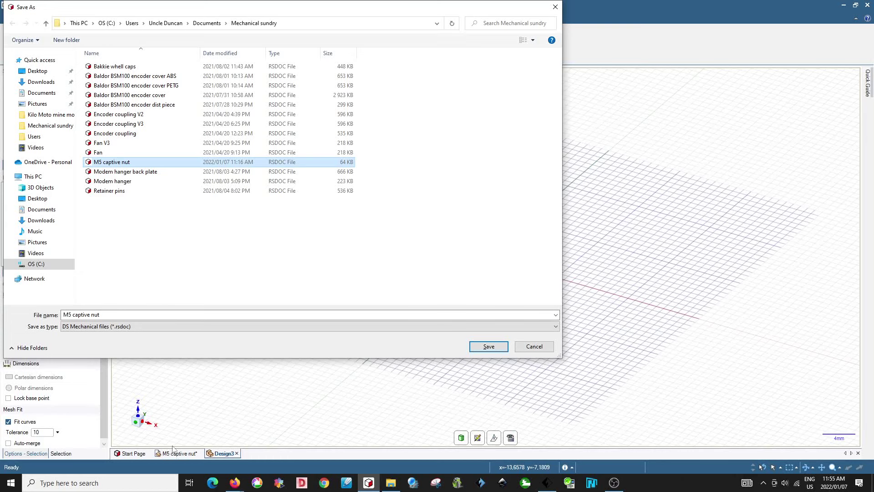
left_click(534, 347)
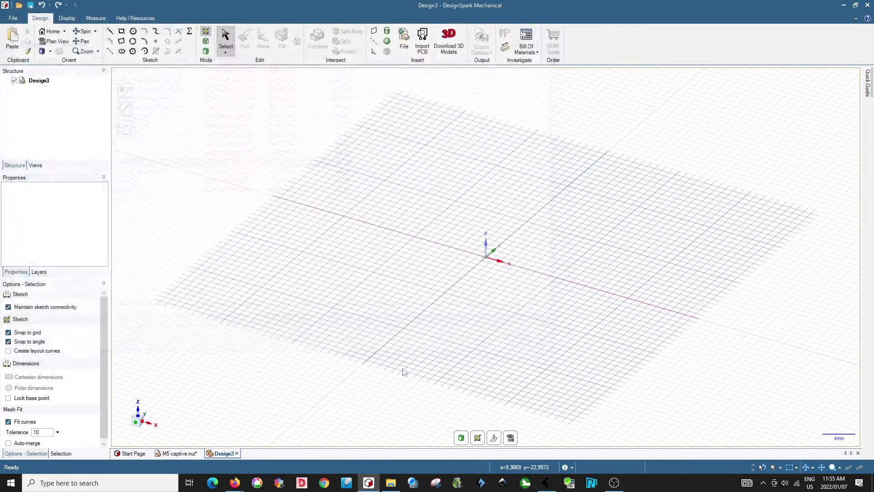
left_click(175, 453)
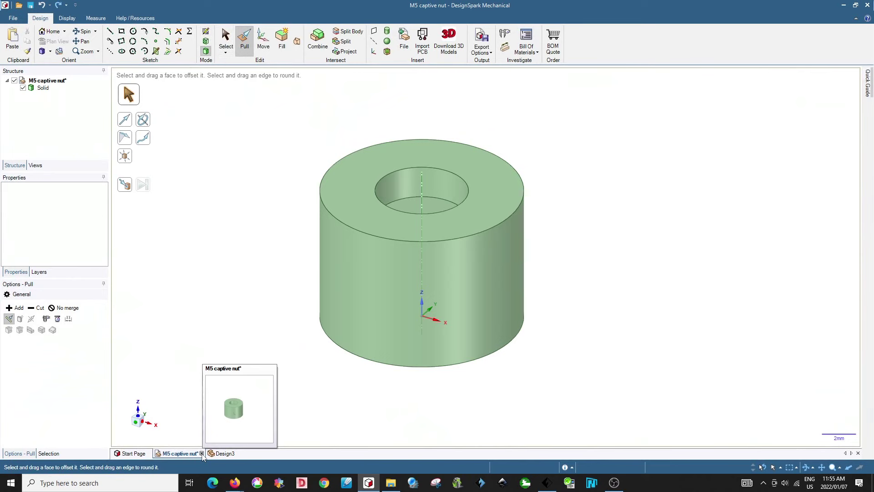
left_click(201, 453)
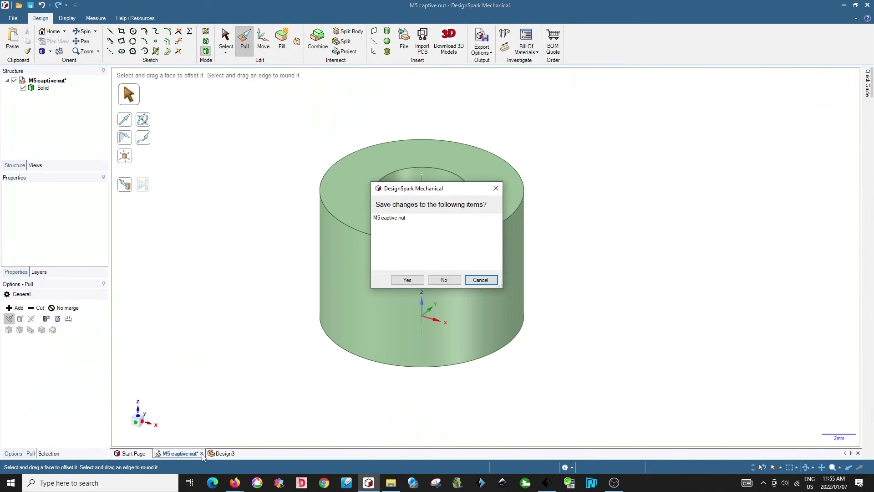
left_click(432, 282)
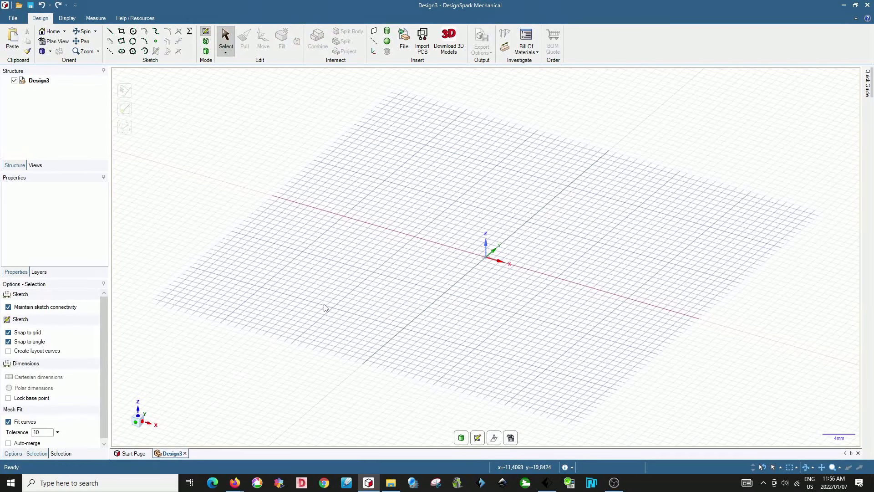
Save the new design as M5 captive nut, replacing the existing file.
key("ctrl+s")
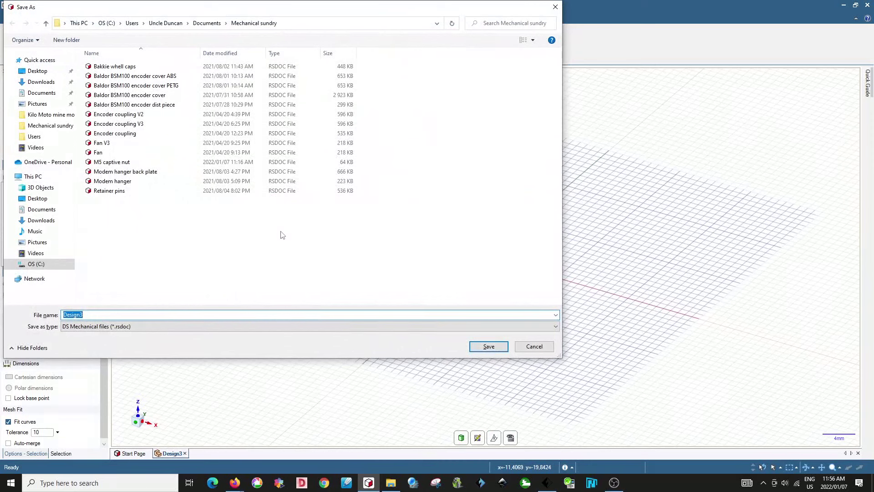
left_click(218, 168)
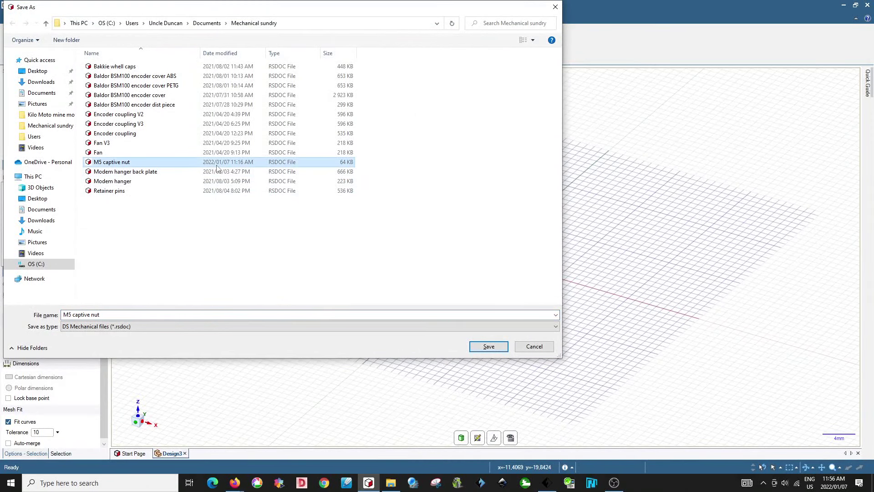
key("Return")
left_click(458, 245)
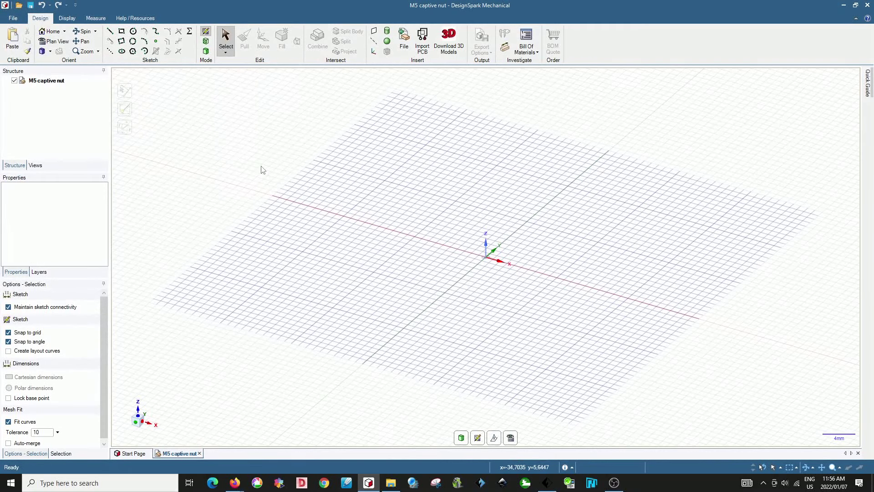
Sketch a 12 mm diameter circle centred on the origin.
left_click(134, 32)
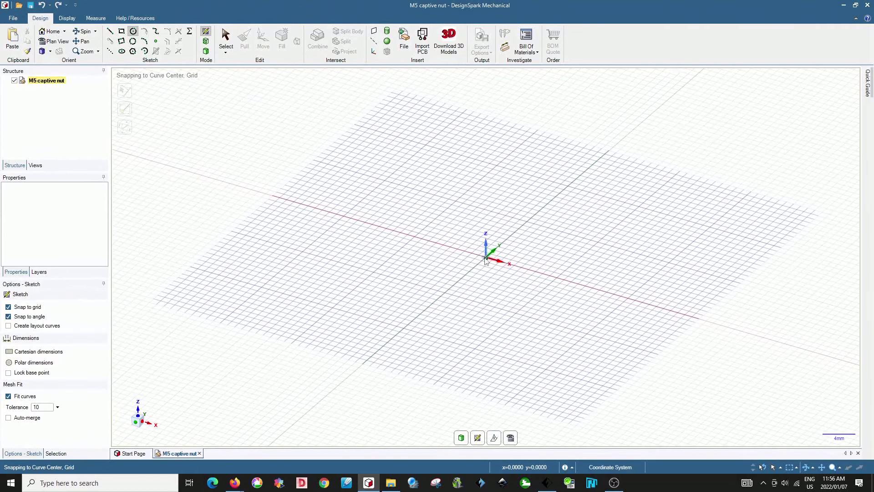
left_click(485, 259)
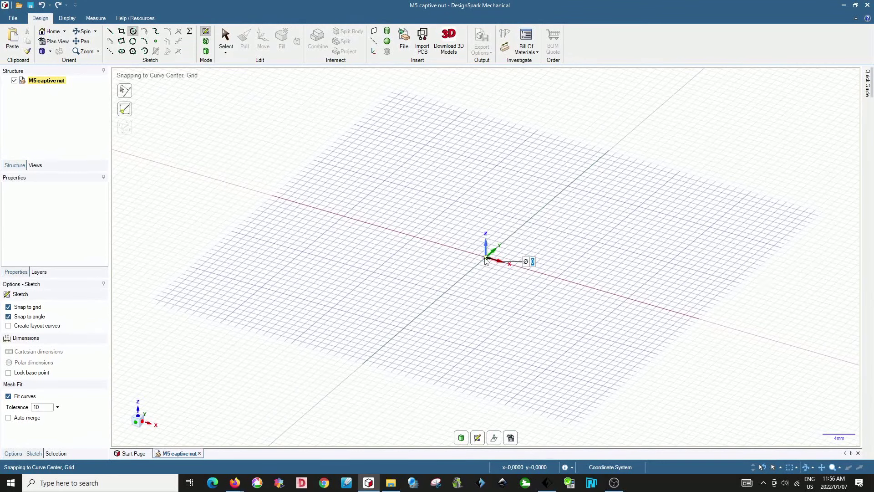
type("12")
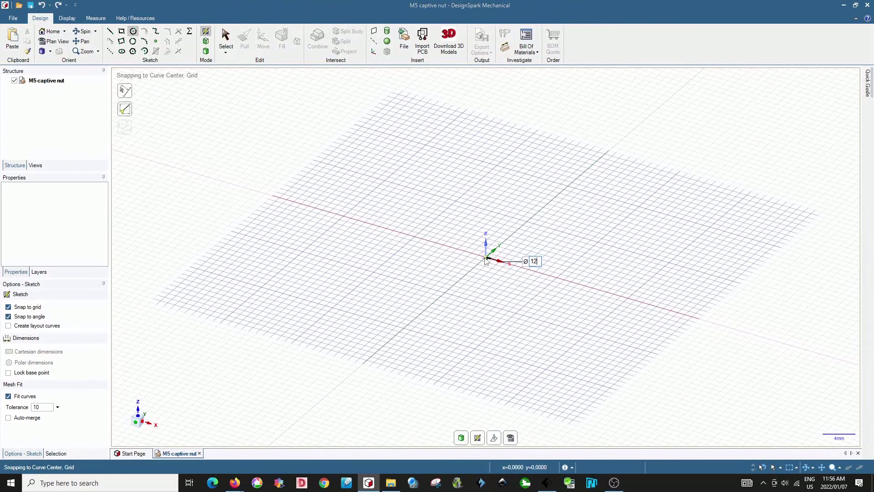
left_click(529, 272)
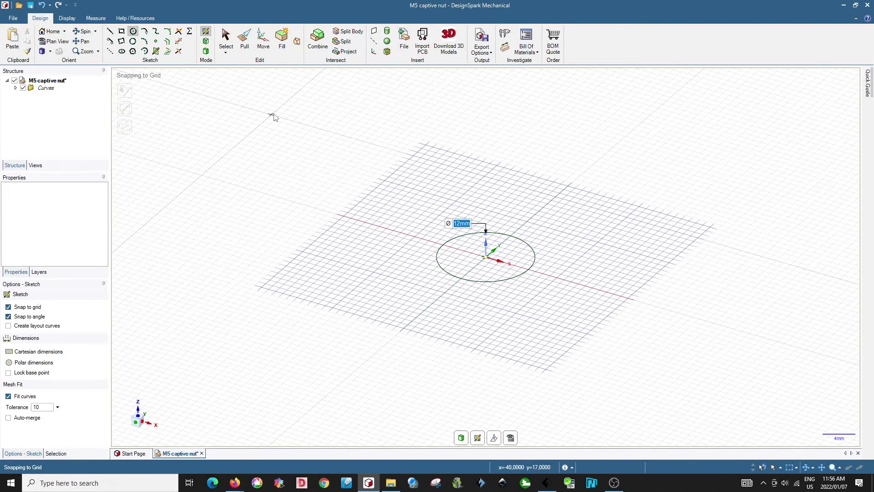
Pull the circle into a disc 2 mm thick.
left_click(245, 47)
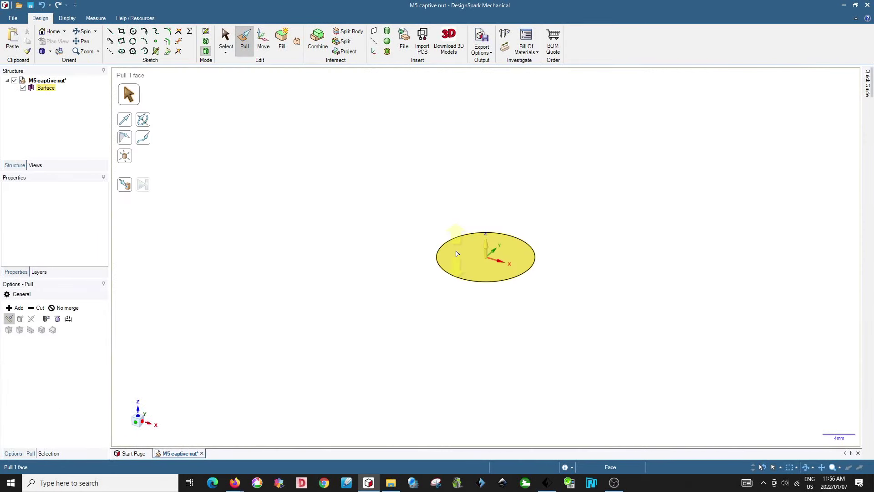
left_click(456, 253)
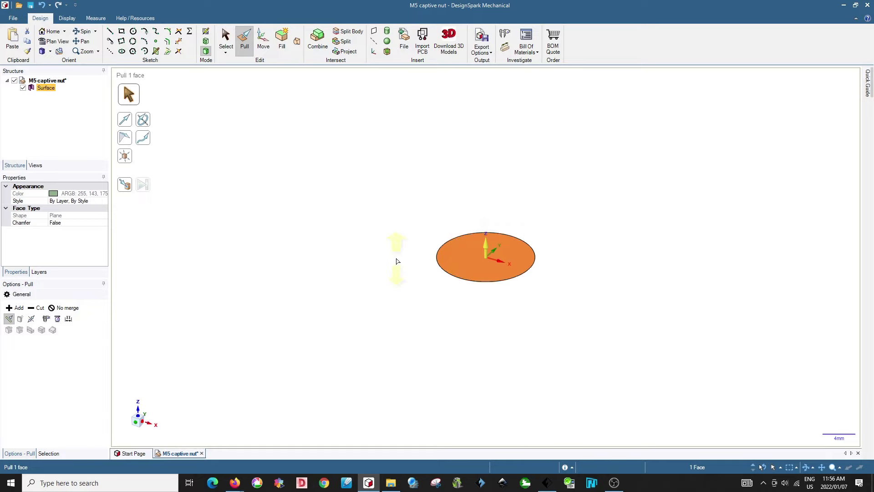
left_click_drag(396, 261, 397, 259)
type("2")
key("Return")
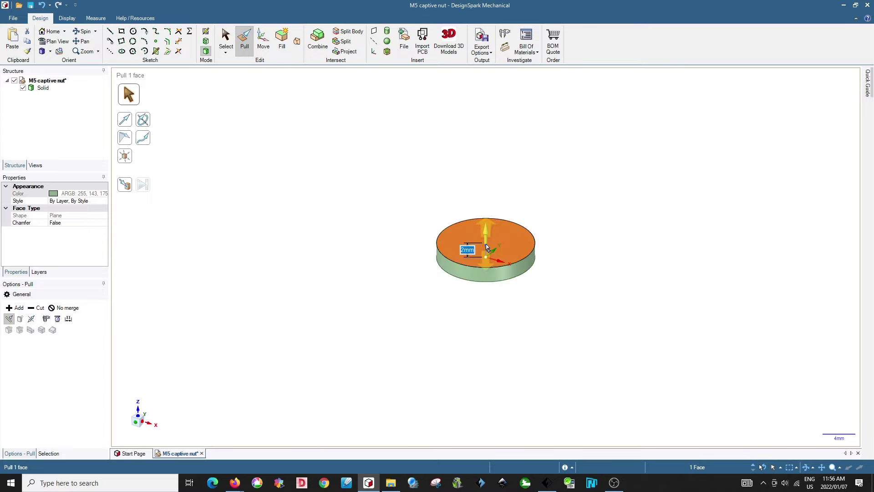
Sketch an 8.5 mm hexagon centred on the disc's top face.
left_click(132, 51)
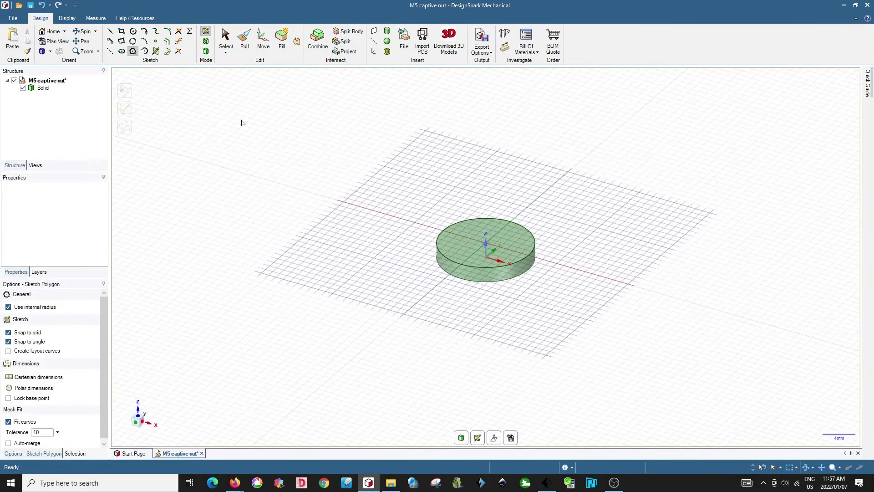
scroll(486, 238, "up", 3)
scroll(485, 239, "up", 3)
scroll(486, 241, "down", 2)
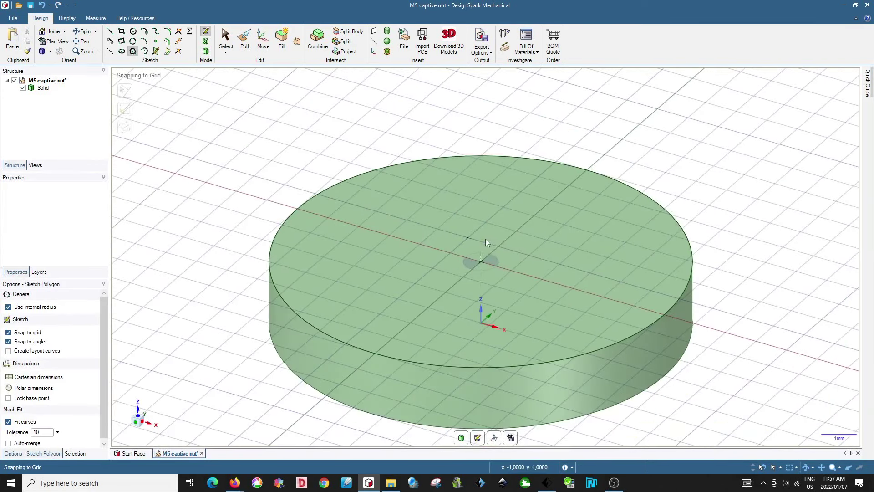
left_click(480, 263)
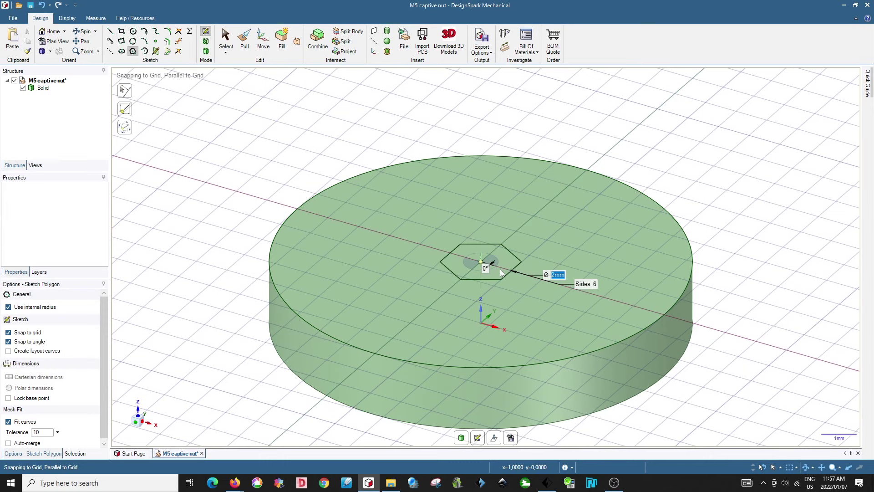
type("8.5")
key("Return")
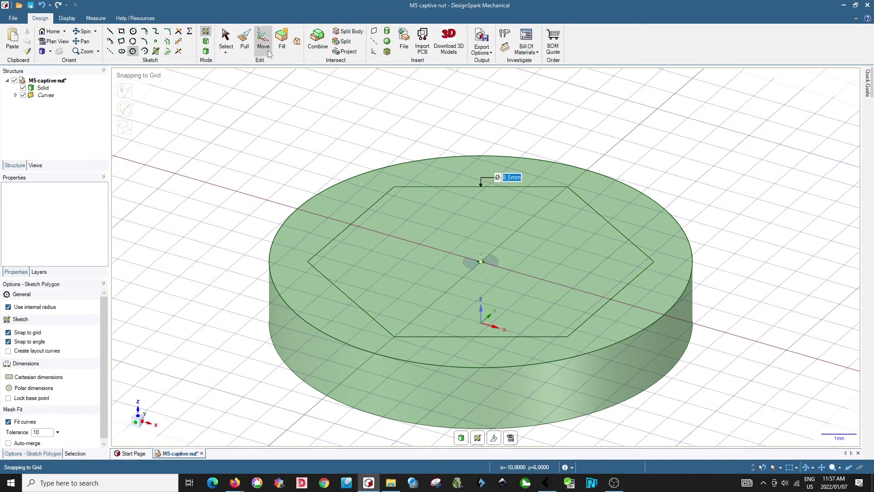
Raise the ring face around the hexagon by 4.5 mm to form the nut pocket.
left_click(246, 46)
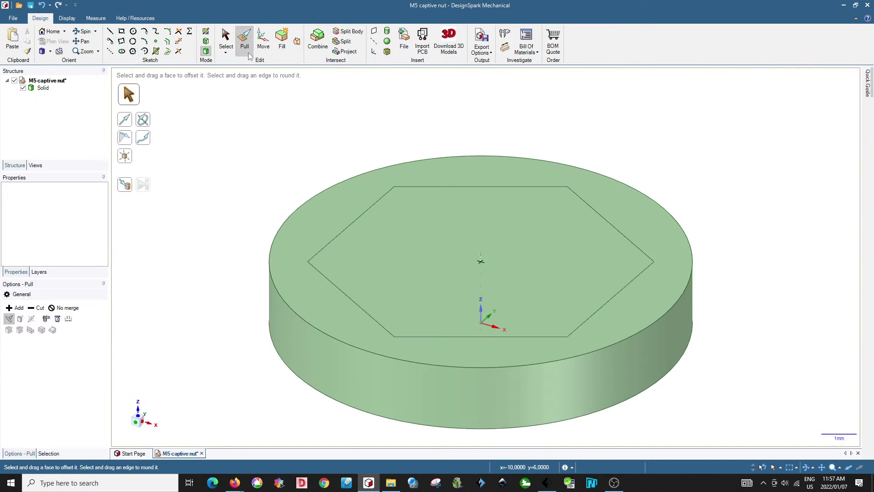
left_click(325, 219)
left_click(326, 219)
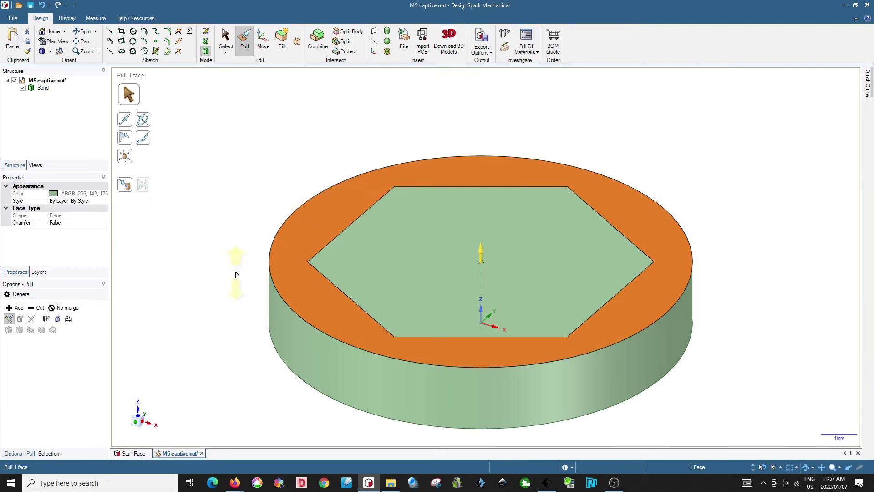
left_click_drag(236, 274, 235, 271)
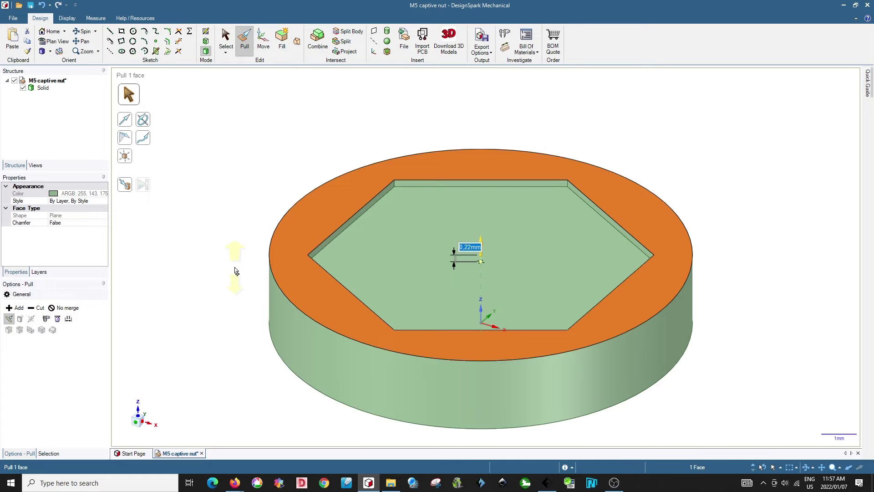
type("4,")
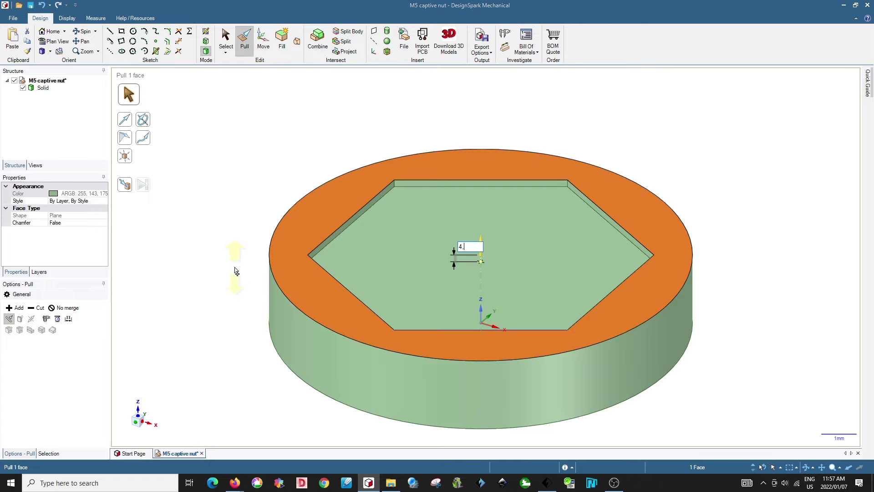
type("5")
key("Return")
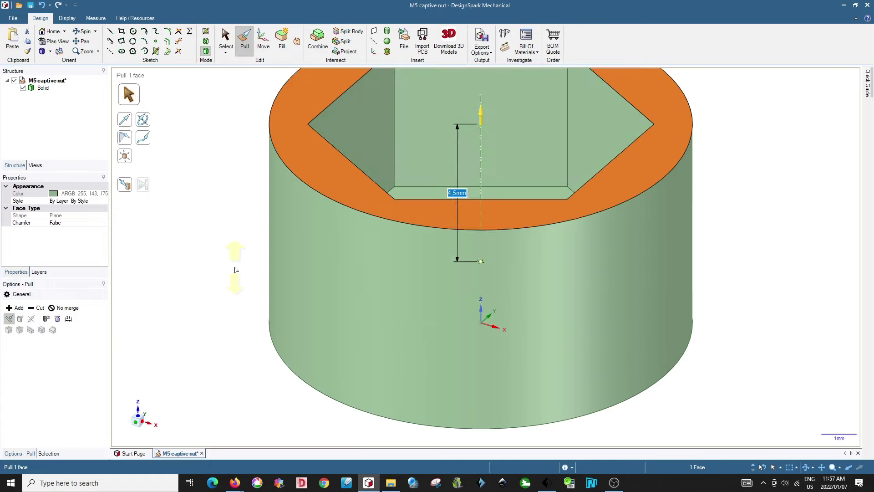
scroll(243, 353, "down", 2)
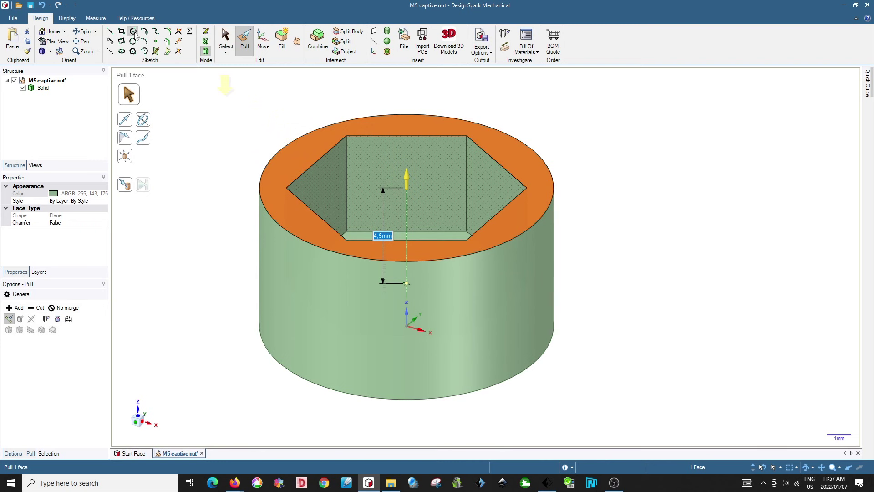
Sketch a 12 mm circle centred on the hexagon.
left_click(133, 31)
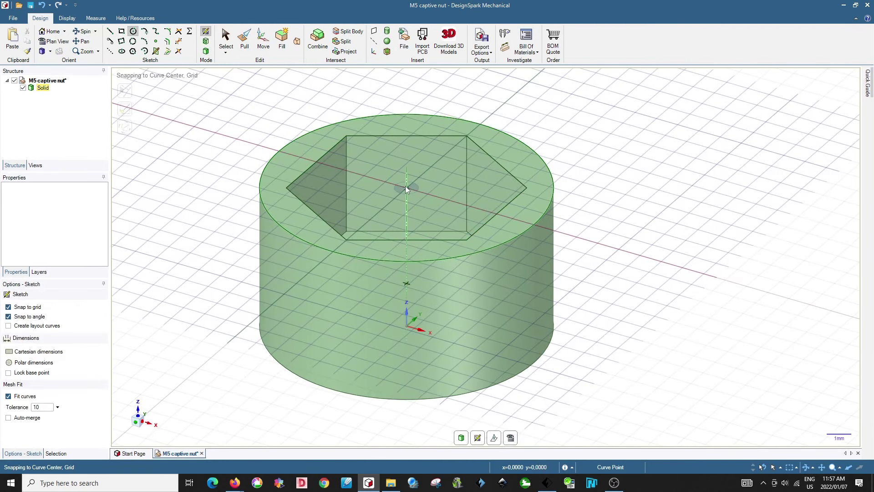
left_click(406, 188)
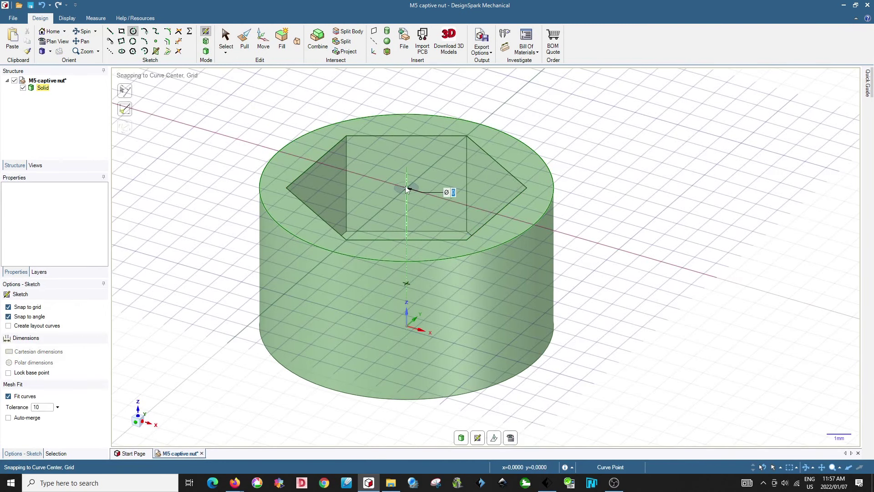
type("12")
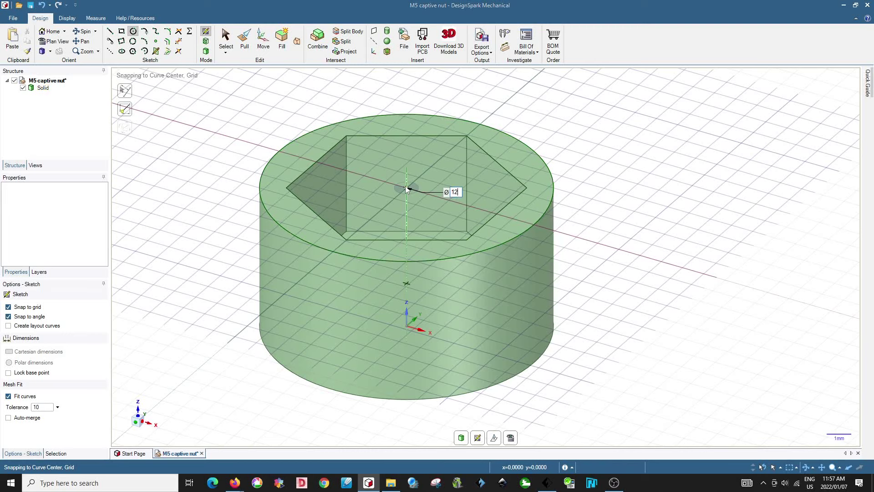
key("Return")
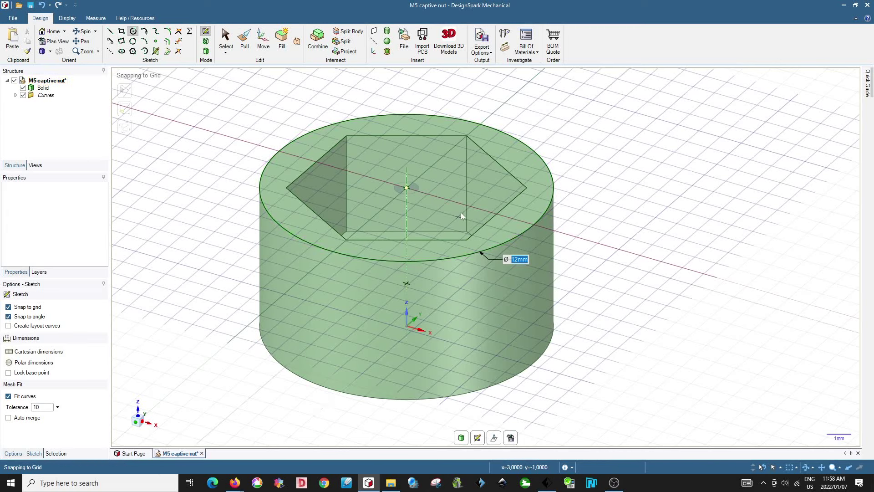
Pull the hexagon face up 2 mm.
left_click(249, 42)
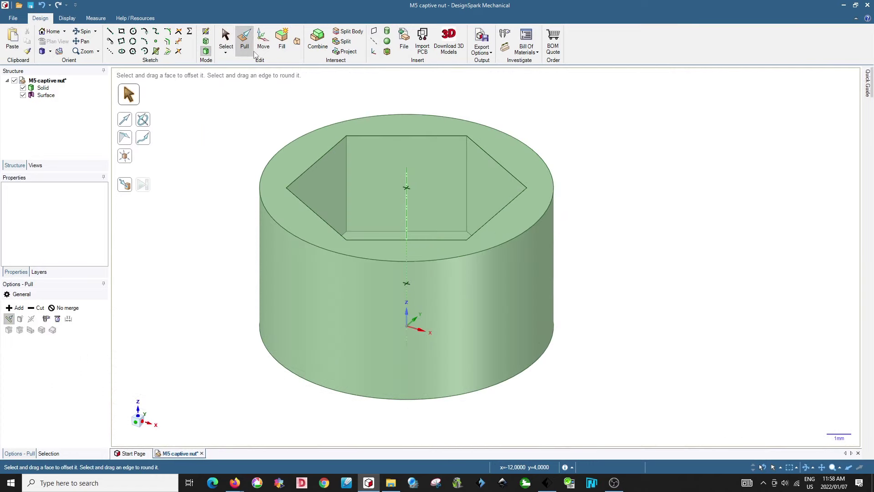
left_click(363, 174)
left_click(362, 180)
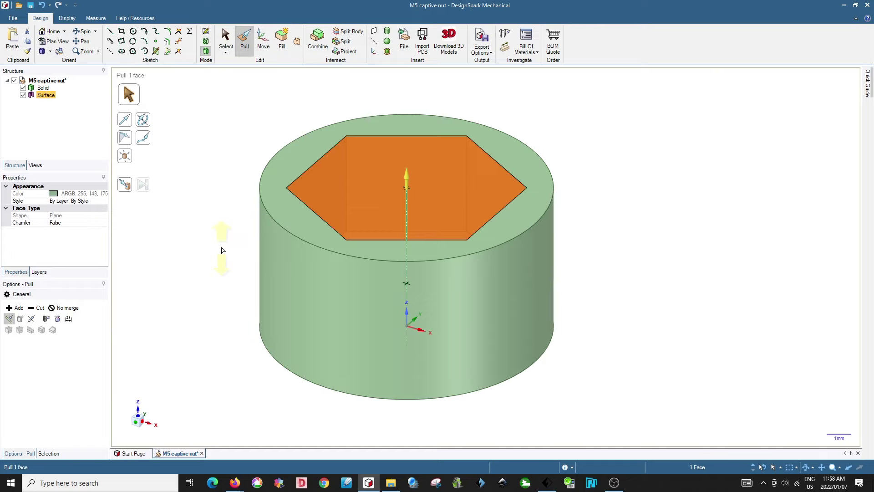
left_click_drag(221, 250, 222, 248)
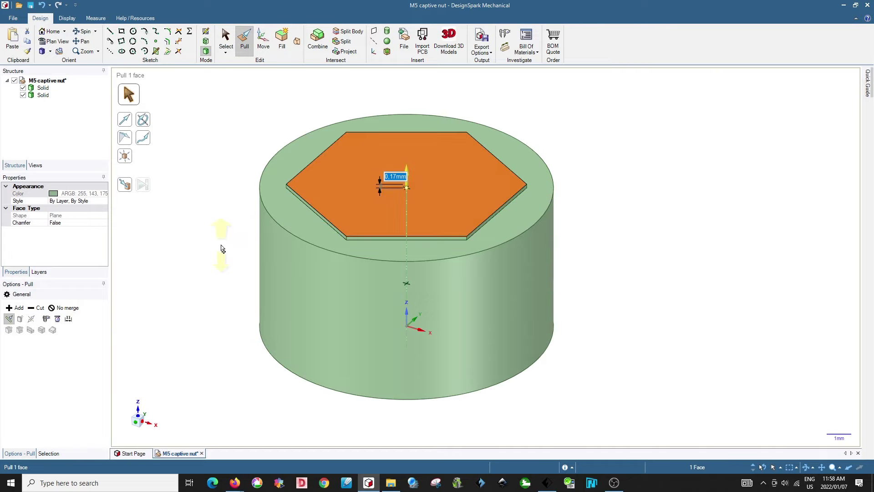
type("2")
key("Return")
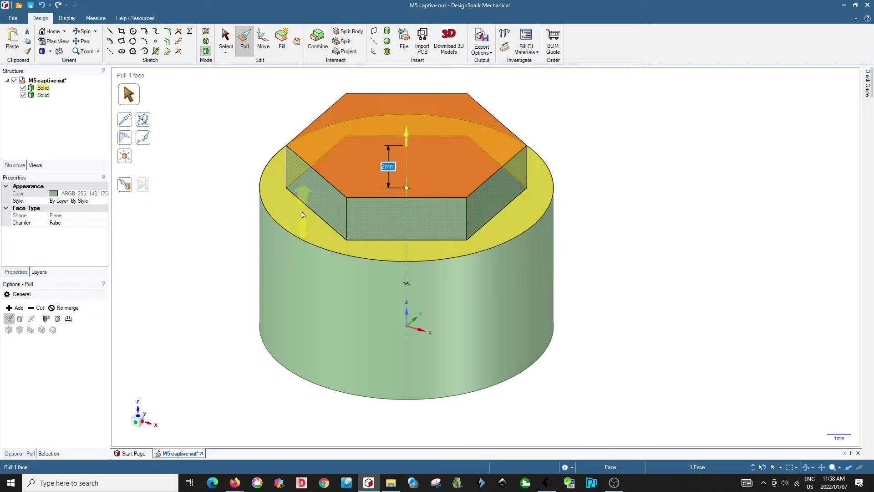
Raise the ring face 1.2 mm to sit level with the hexagon top.
left_click(286, 215)
left_click_drag(204, 239, 204, 234)
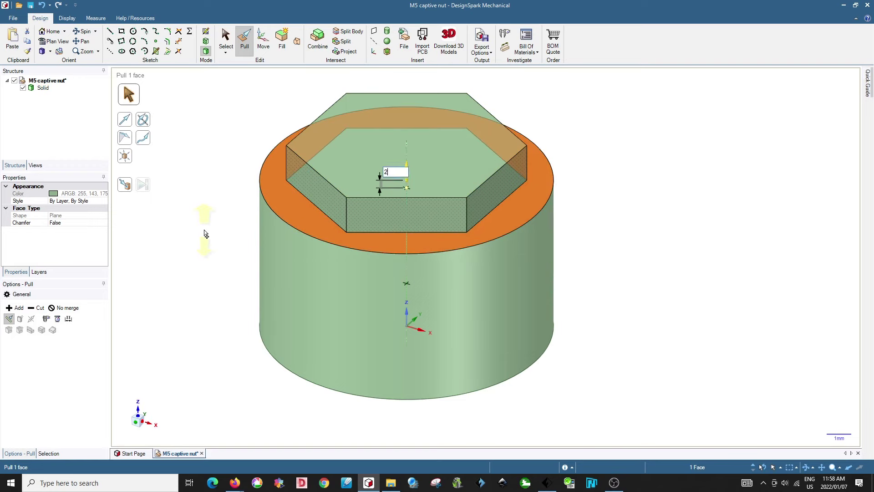
type("1,2")
key("Return")
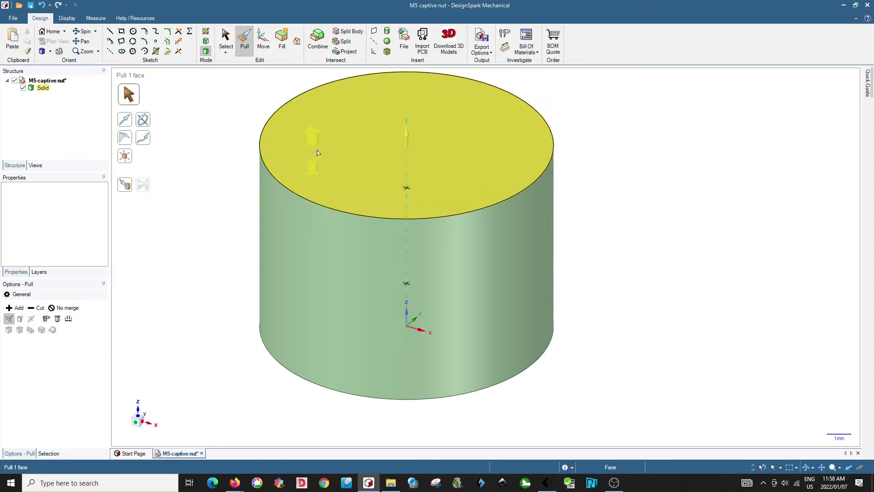
Sketch a 5.5 mm circle at the centre of the cylinder's top face.
left_click(353, 151)
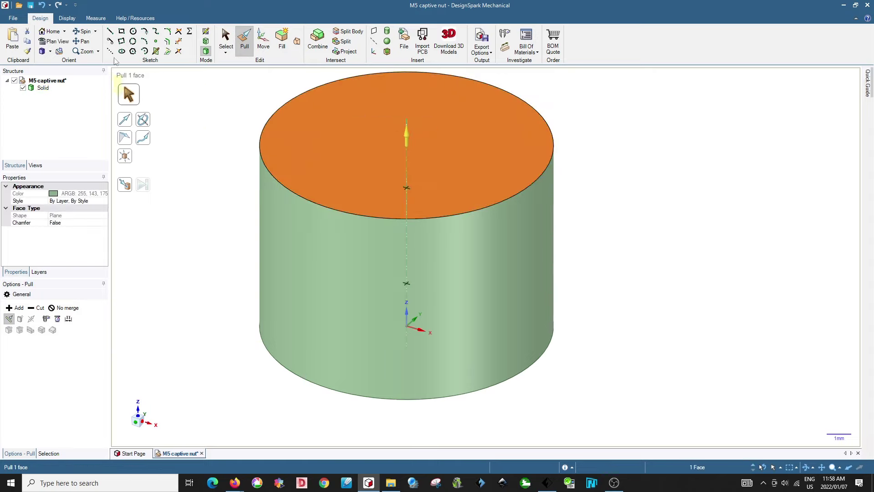
left_click(132, 32)
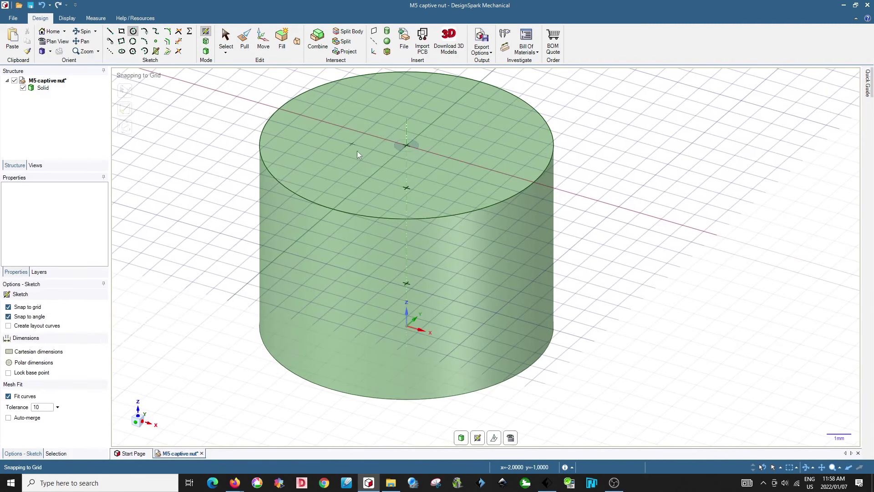
left_click(406, 146)
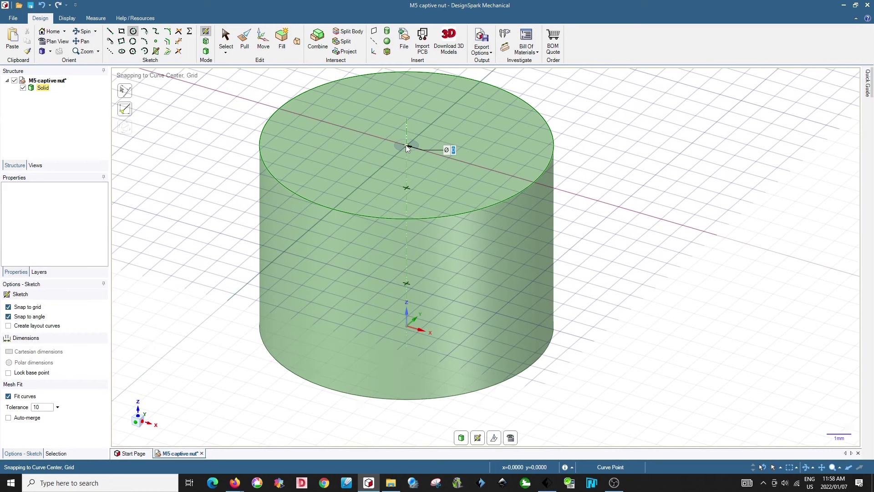
type("5,5")
key("Return")
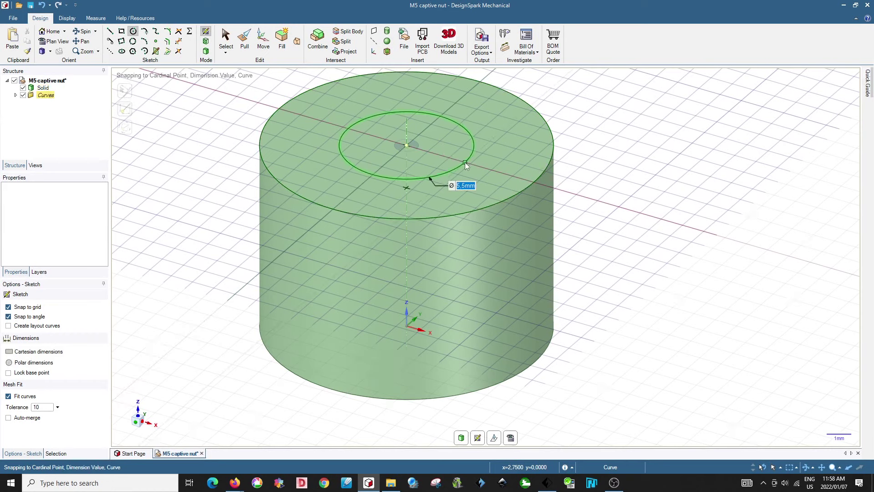
Push the 5.5 mm circle face down to cut a hole into the top.
left_click(244, 42)
left_click(318, 105)
left_click(350, 132)
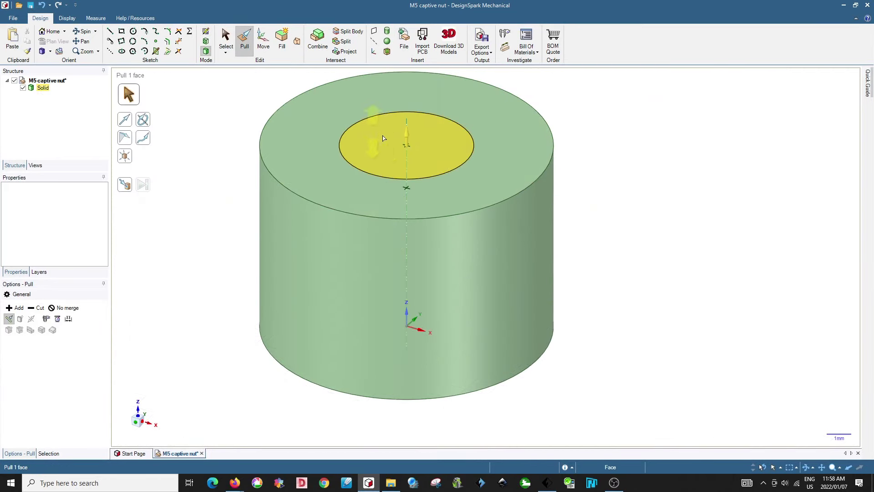
left_click(389, 141)
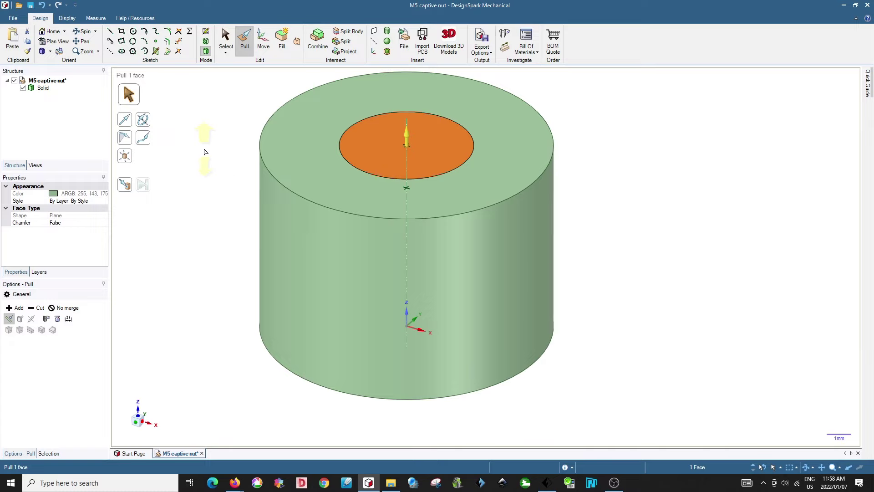
left_click_drag(201, 137, 209, 207)
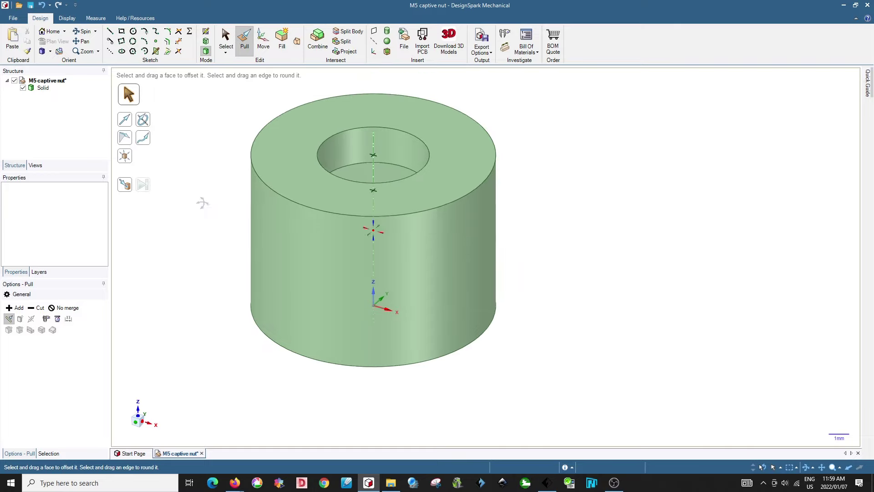
Inspect the new hole, reset to the Home view, and save the M5 captive nut design.
middle_click_drag(201, 199, 211, 223)
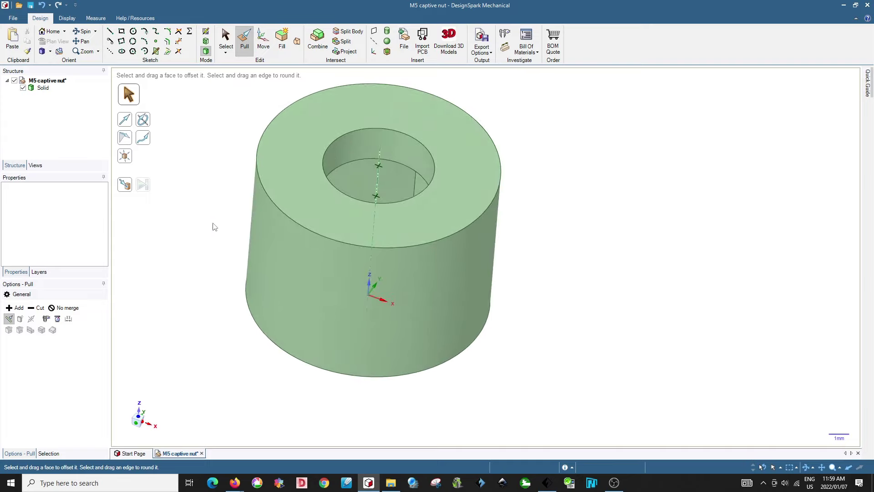
scroll(313, 387, "down", 2)
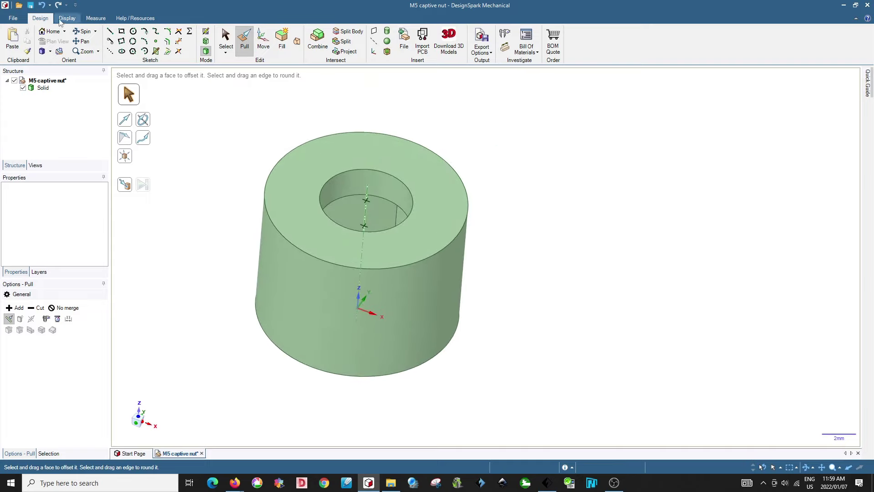
left_click(51, 32)
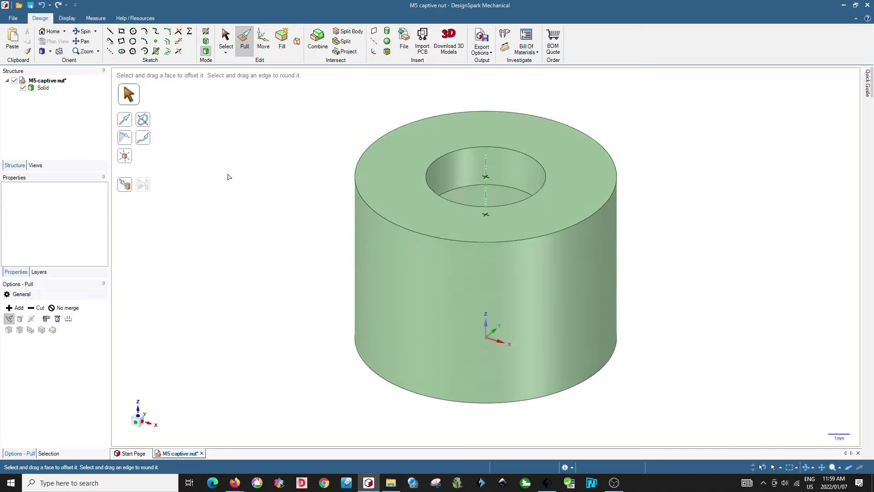
key("ctrl+s")
Export the model as 3D Print STL named M5 captive nut, replacing the old file.
left_click(489, 54)
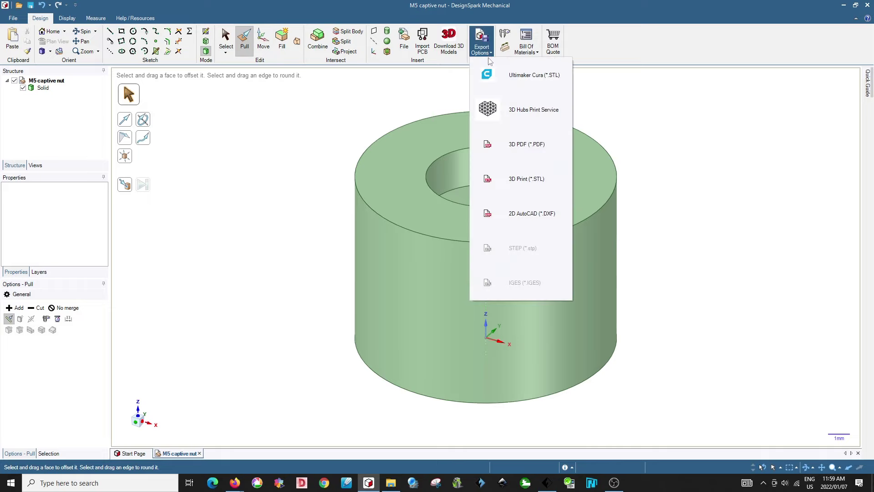
left_click(508, 188)
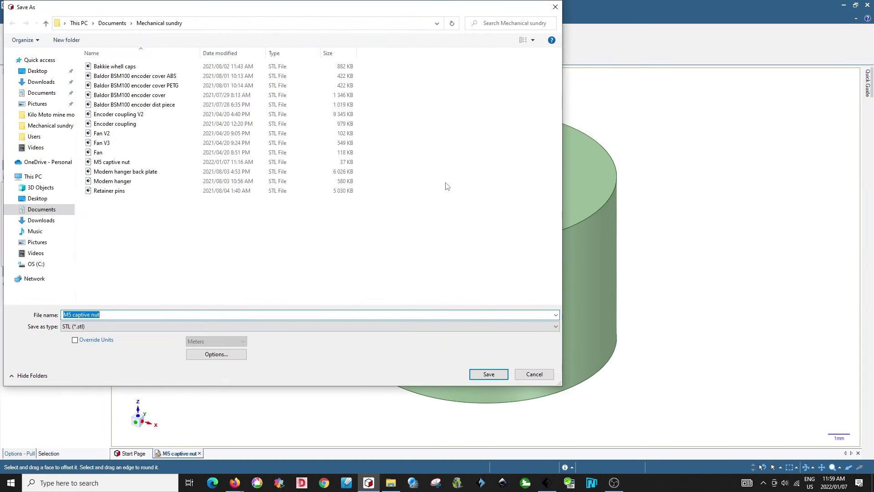
key("Return")
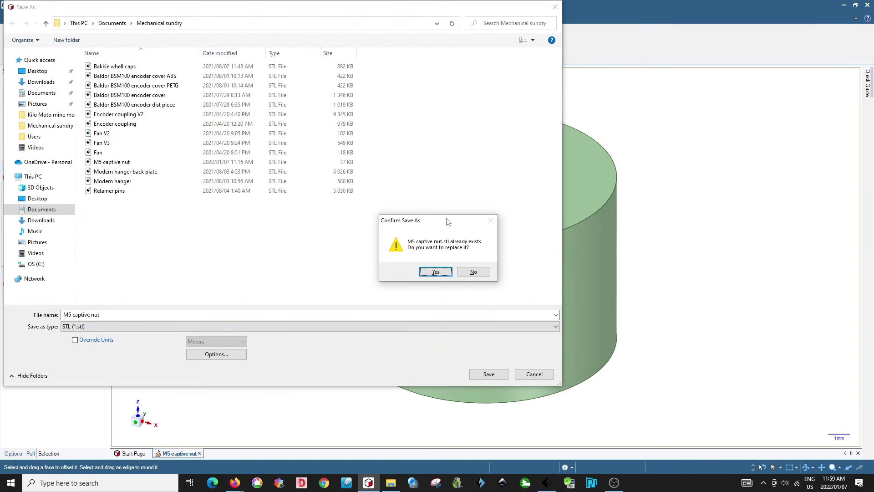
key("Return")
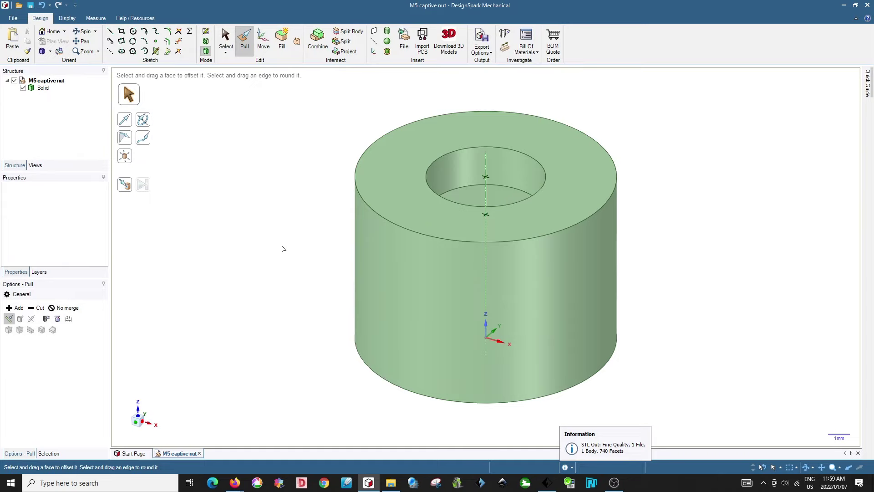
Bring the FlashPrint window back on screen and maximize it.
left_click(546, 485)
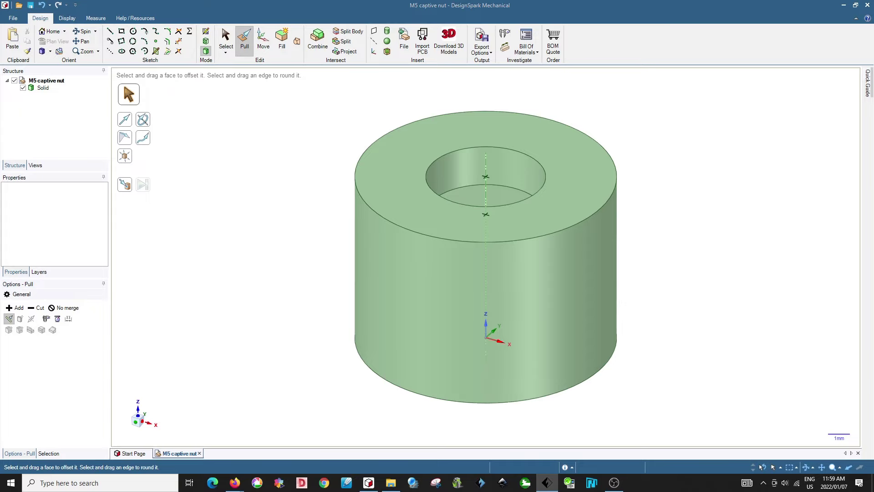
left_click_drag(873, 57, 436, 28)
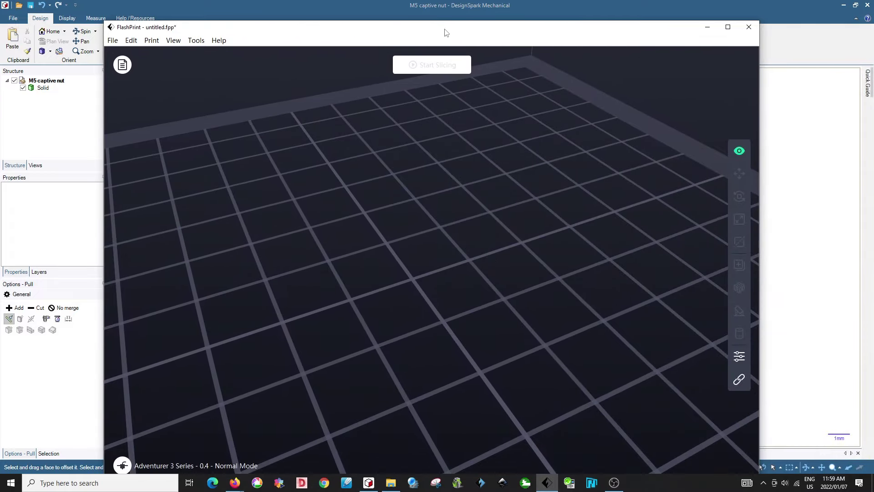
left_click(727, 27)
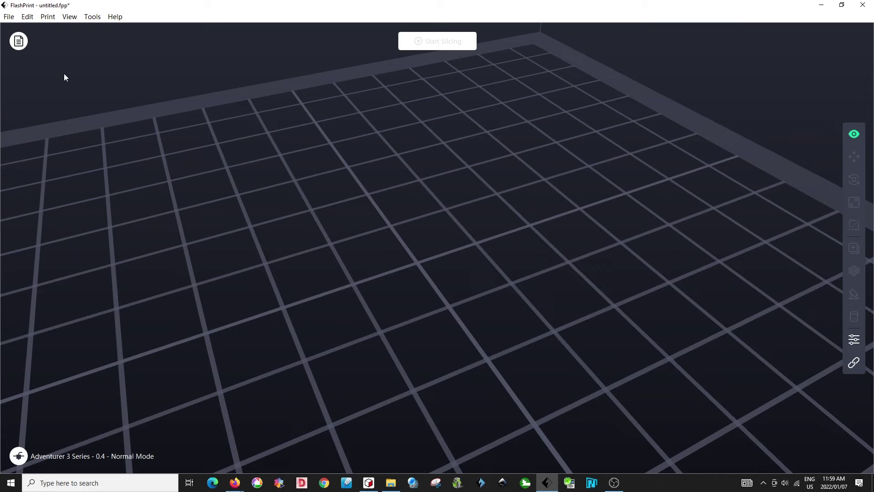
Load M5 captive nut.stl from the Mechanical sundry folder onto the build plate.
left_click(18, 41)
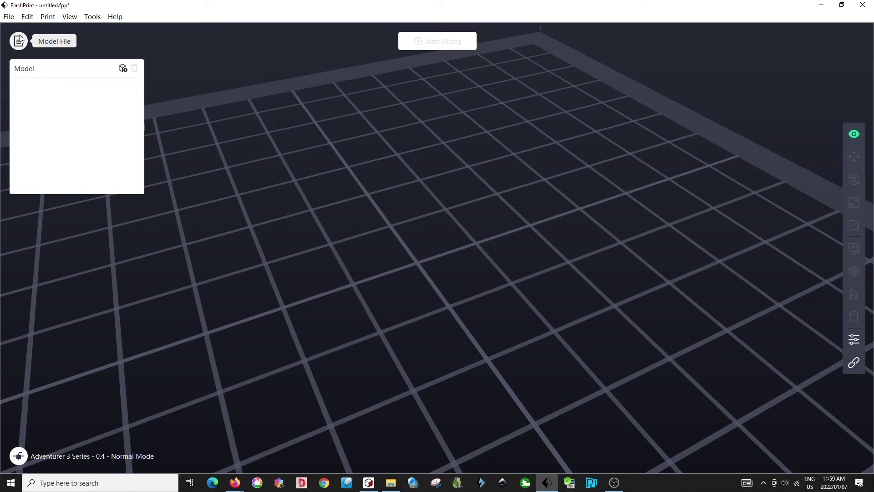
left_click(122, 68)
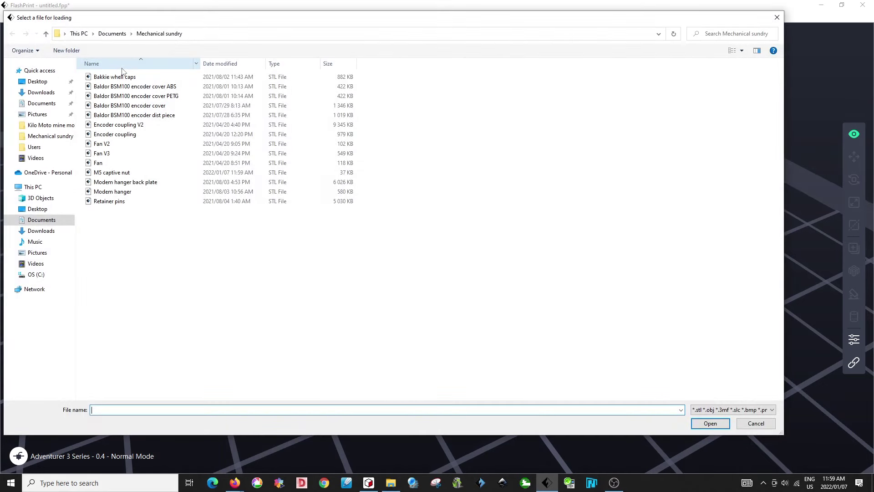
double_click(156, 172)
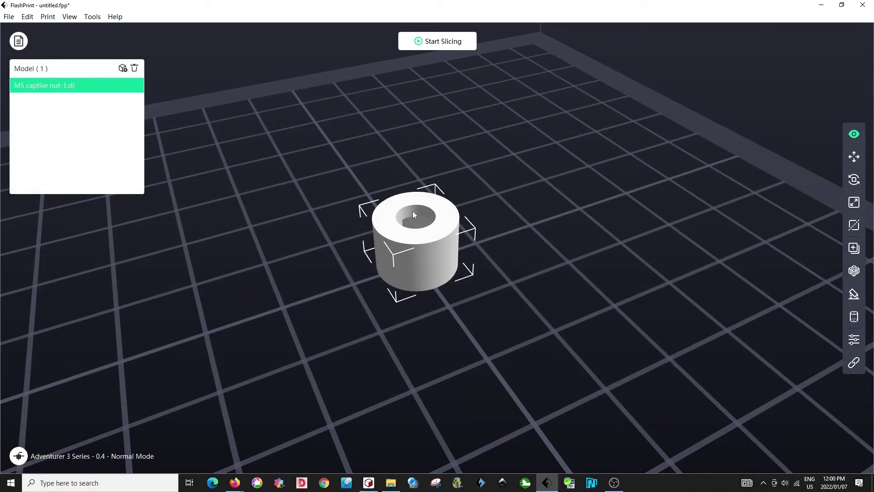
scroll(412, 211, "up", 5)
scroll(420, 227, "up", 2)
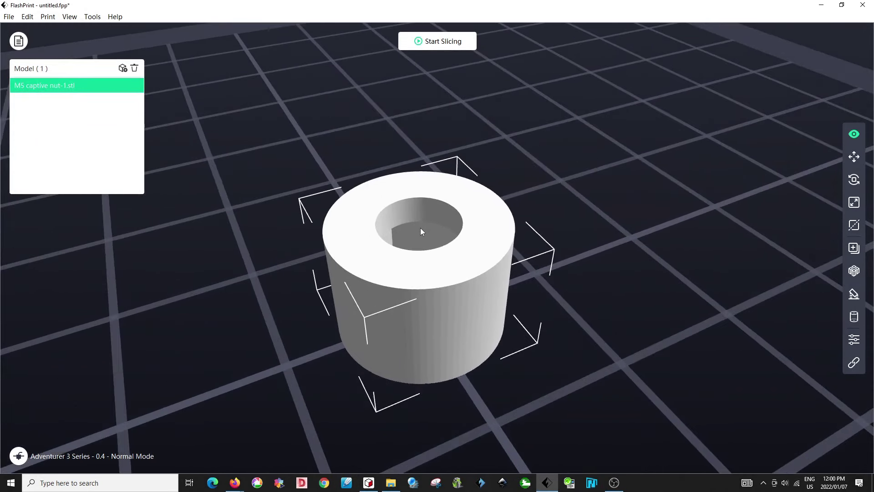
Delete the pause at layer 36 and slice the model.
left_click(426, 45)
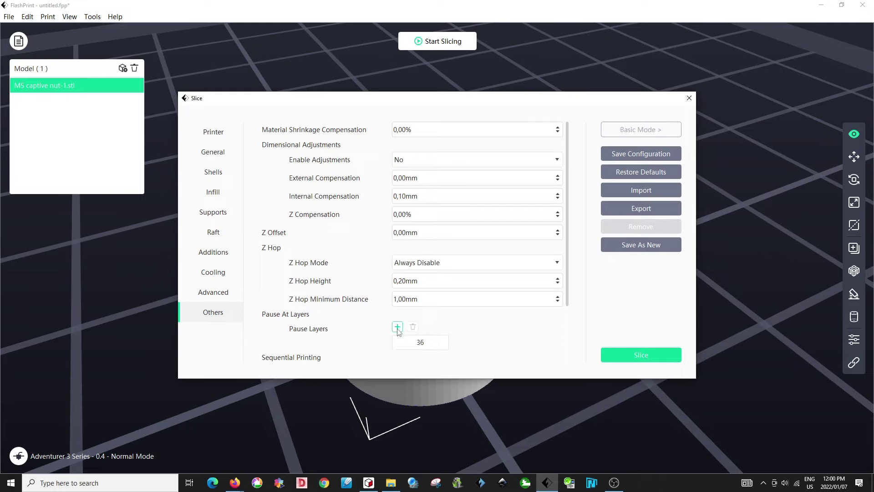
left_click(415, 341)
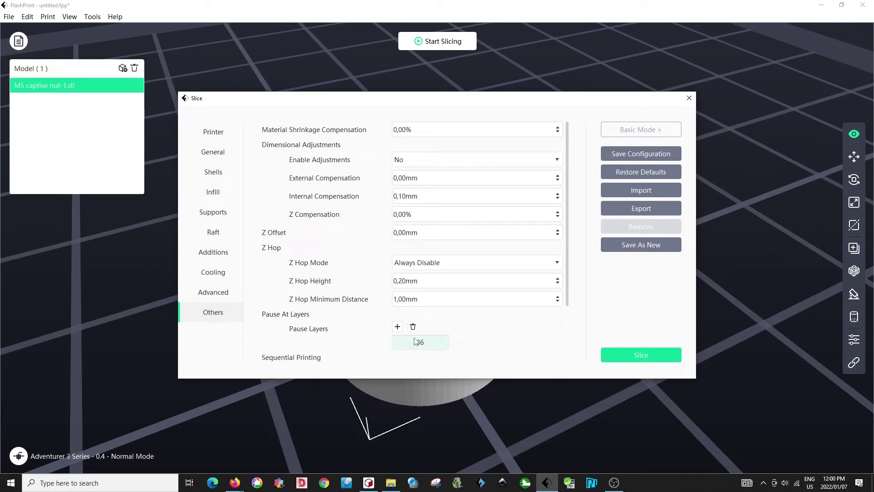
left_click(413, 326)
scroll(413, 328, "down", 1)
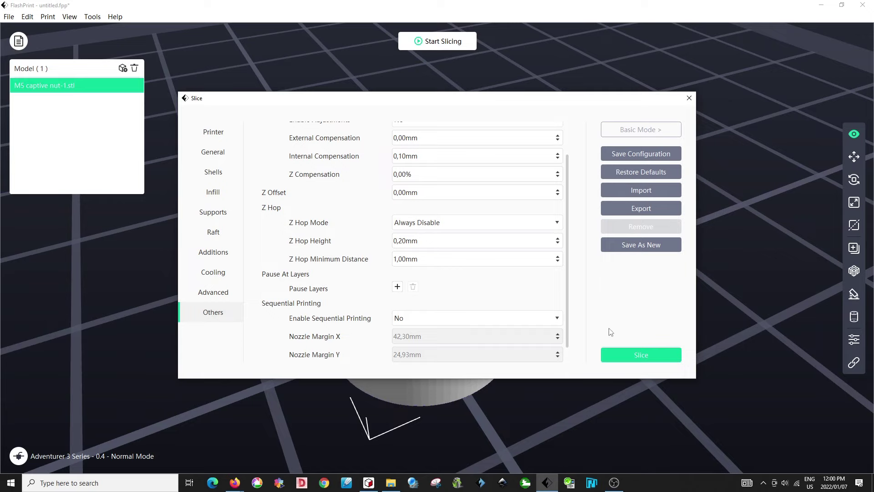
left_click(623, 358)
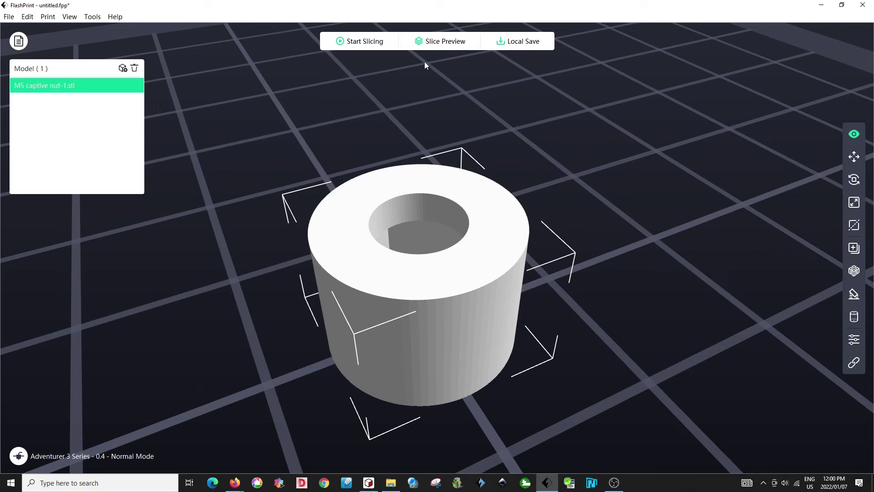
Review the printer tab's extruder temperature in the slice settings, then close them.
left_click(376, 43)
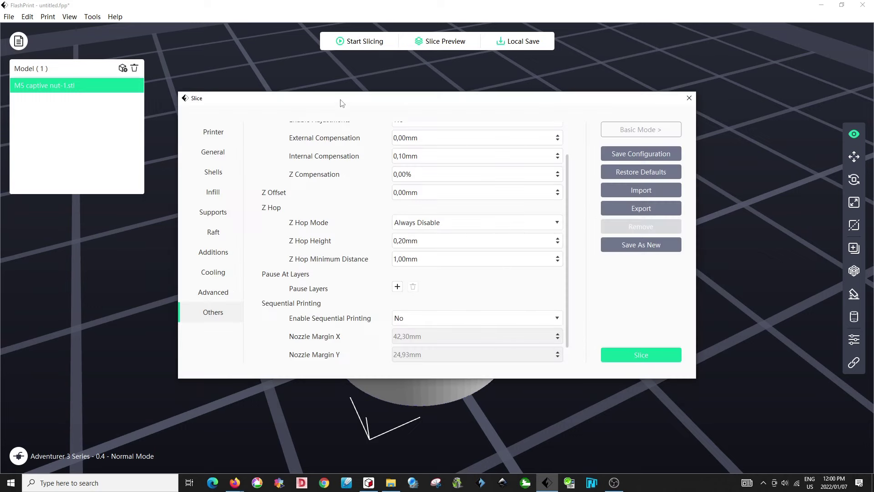
left_click(210, 134)
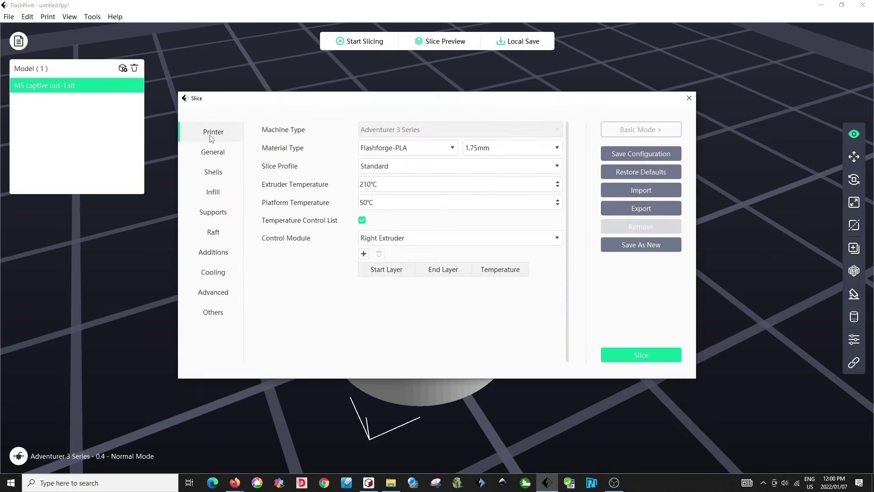
left_click(378, 186)
left_click(689, 97)
Scrub the sliced layer preview to layer 41 (8.12 mm), the last before the hex pocket closes.
left_click(440, 44)
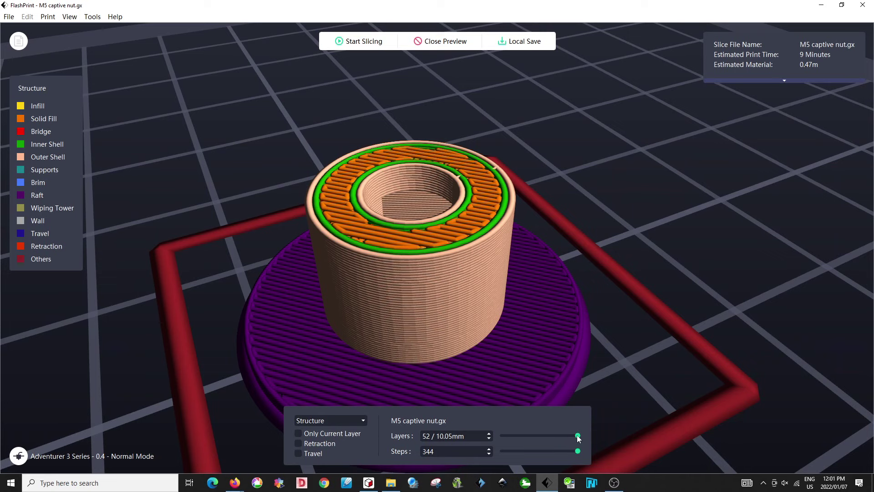
left_click_drag(578, 437, 560, 440)
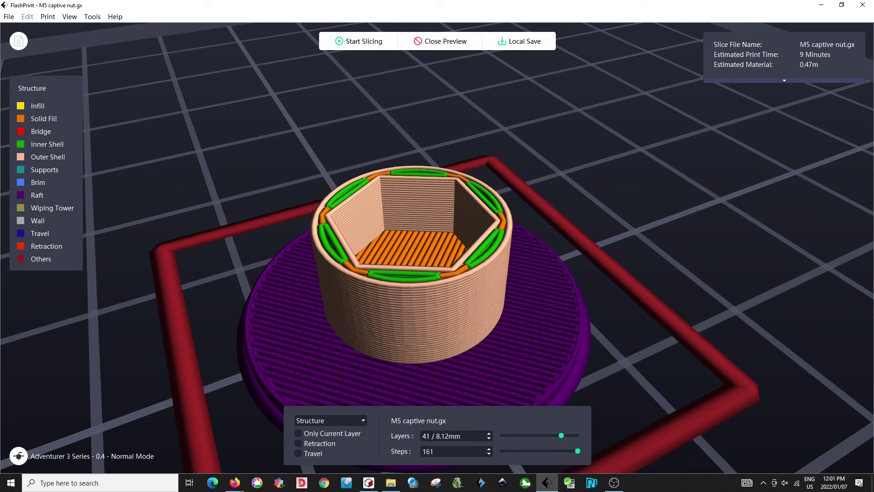
double_click(425, 436)
left_click_drag(562, 436, 474, 444)
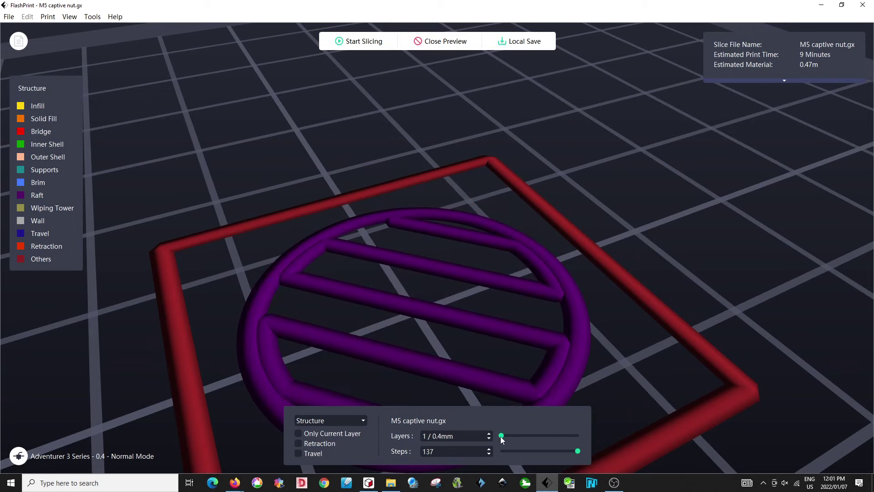
left_click_drag(502, 436, 508, 435)
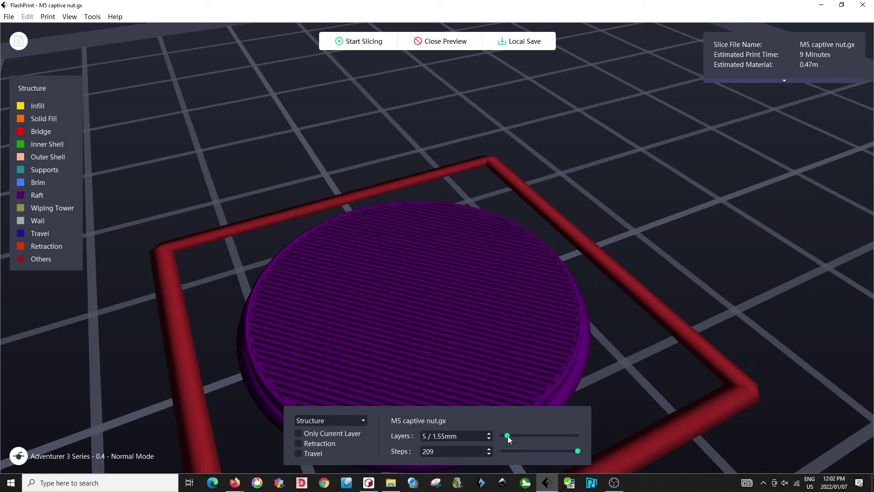
left_click_drag(507, 436, 562, 436)
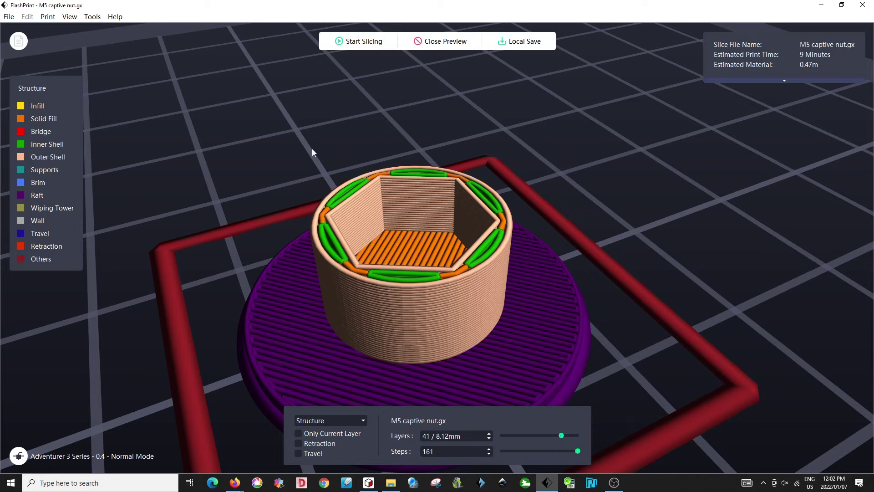
Add a pause layer at layer 36 in the slice settings' Others options.
left_click(363, 47)
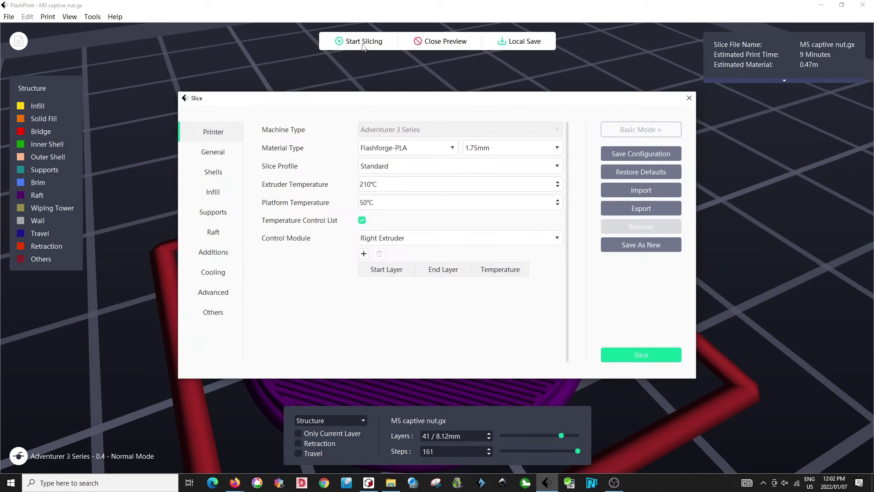
left_click(213, 314)
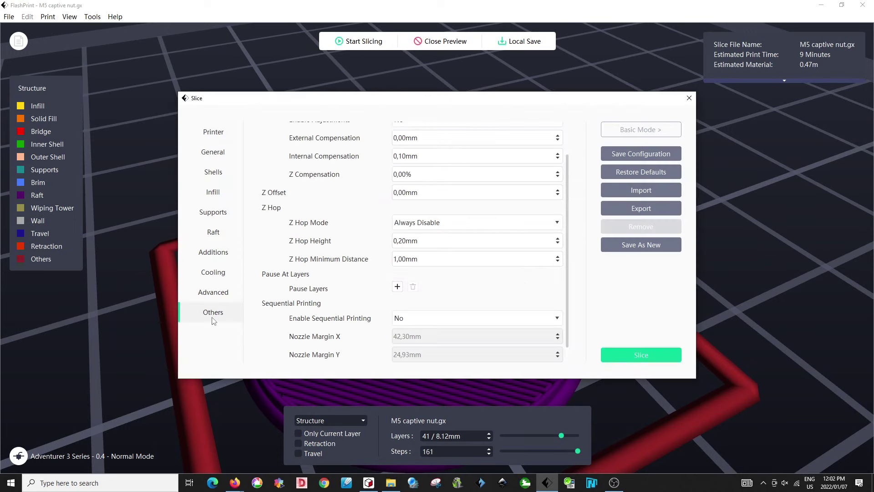
left_click(397, 286)
left_click(453, 229)
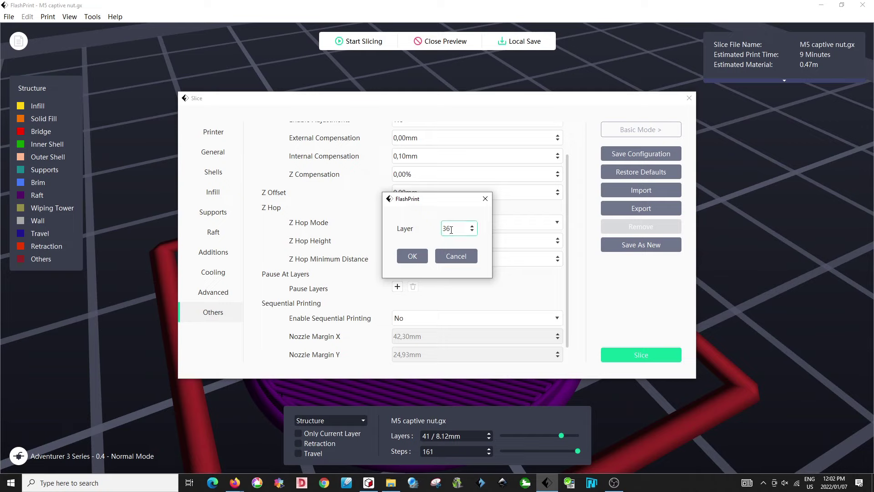
left_click(426, 257)
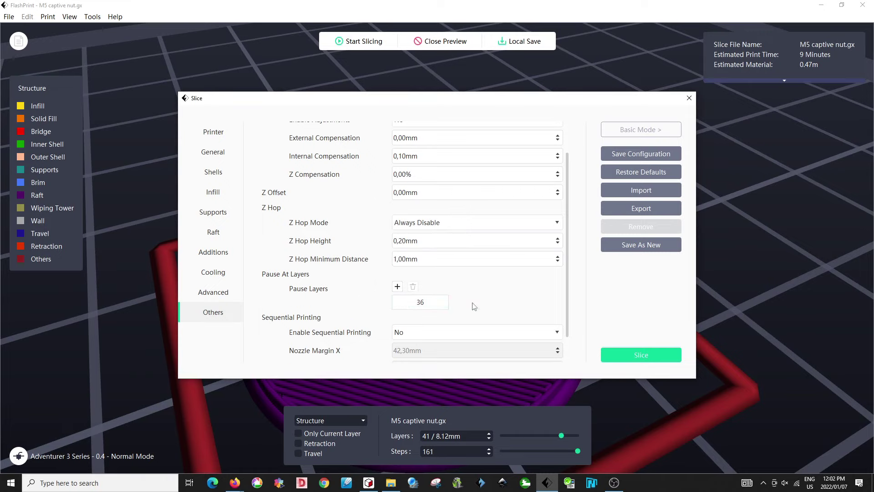
Re-slice the nut model with the layer-36 pause applied.
left_click(619, 360)
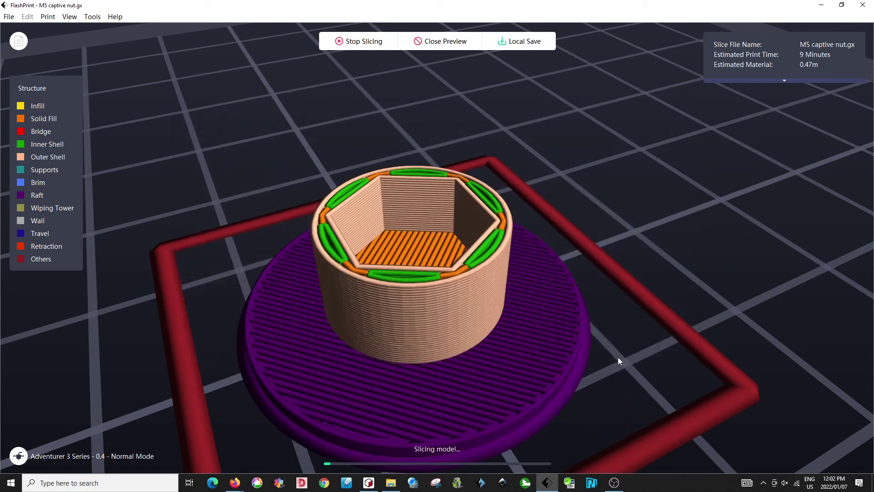